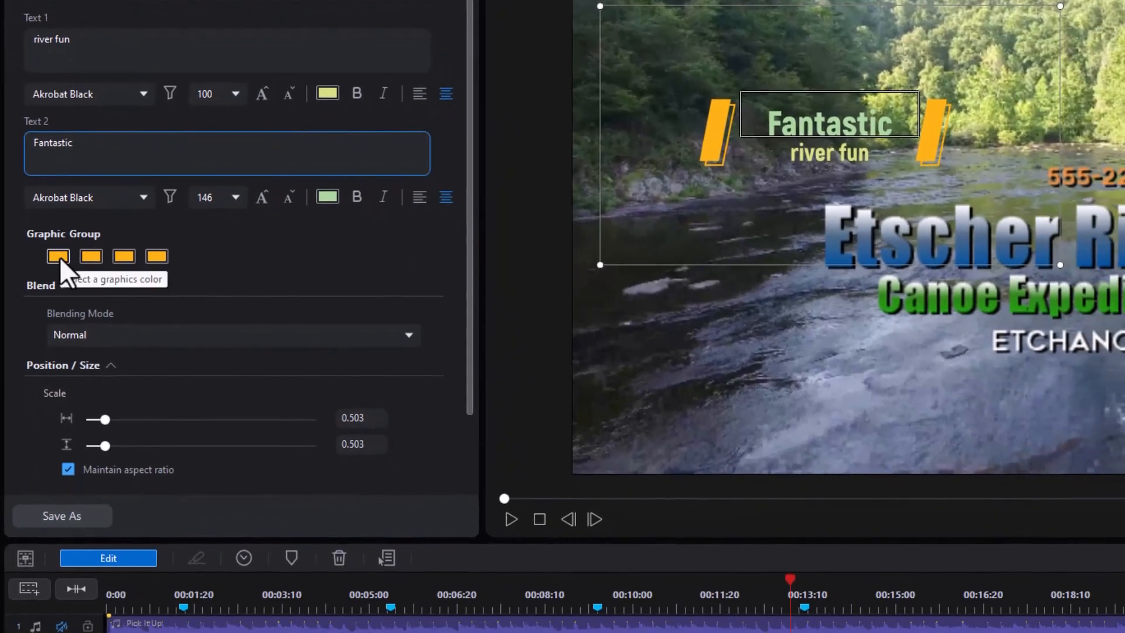
Recolor the first graphic of the river fun title with the blue sampled from the letter E of Etscher River
click(60, 256)
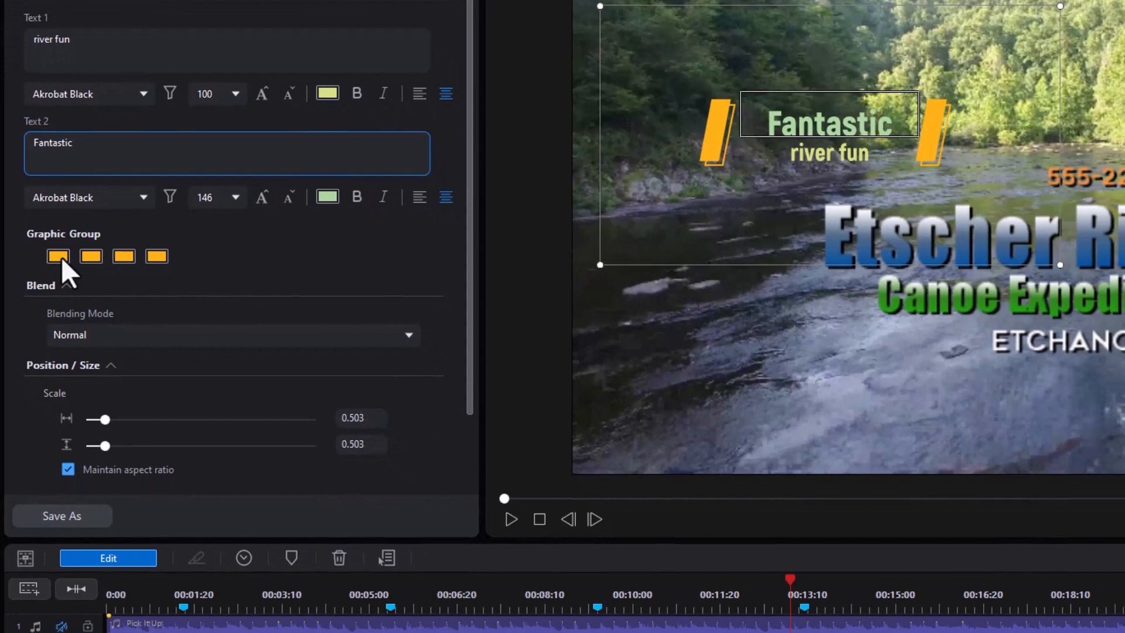
click(845, 231)
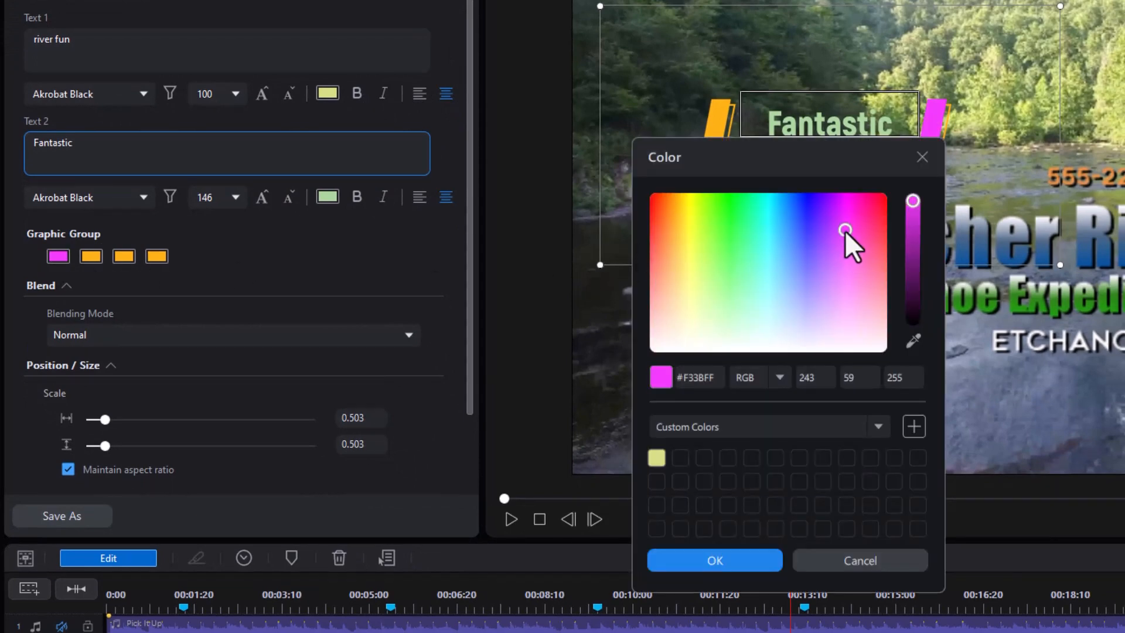
click(922, 157)
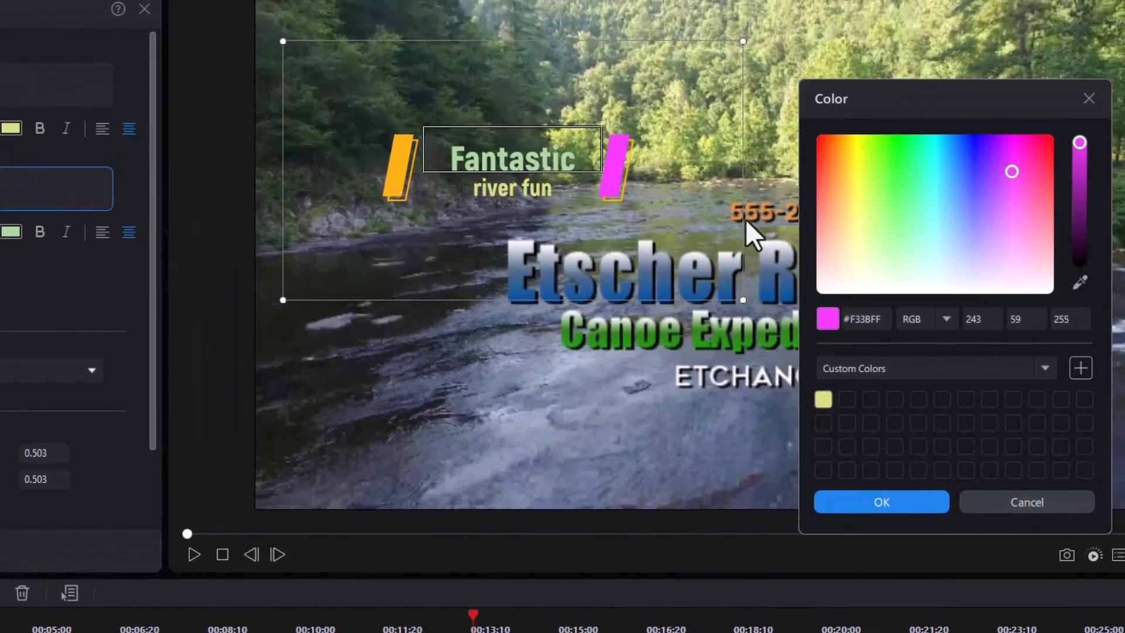
click(1080, 283)
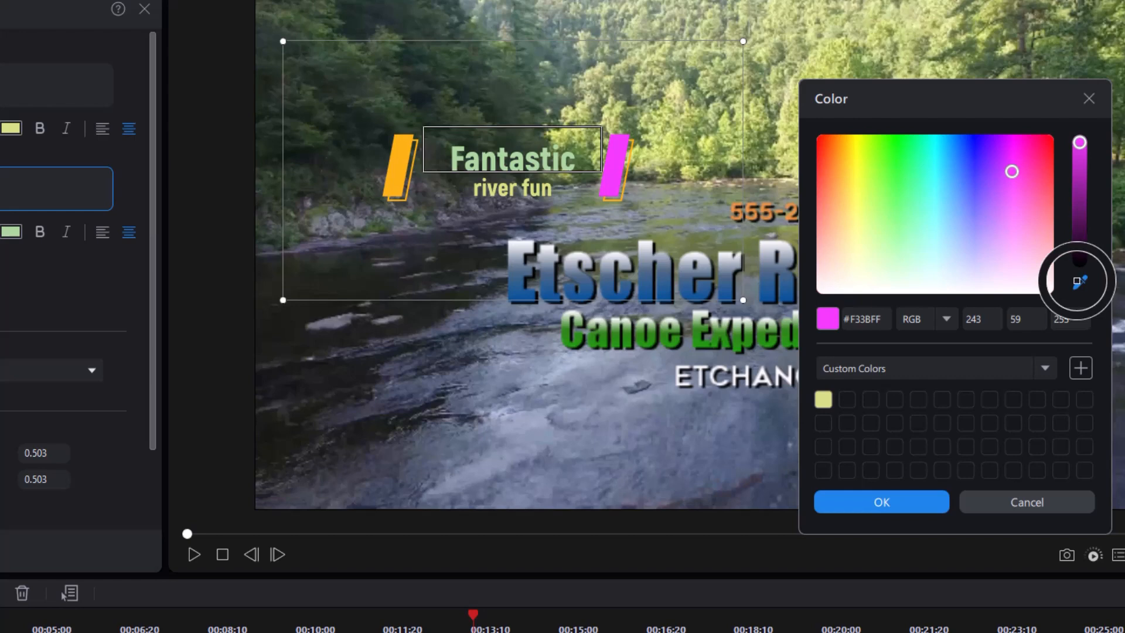
click(515, 281)
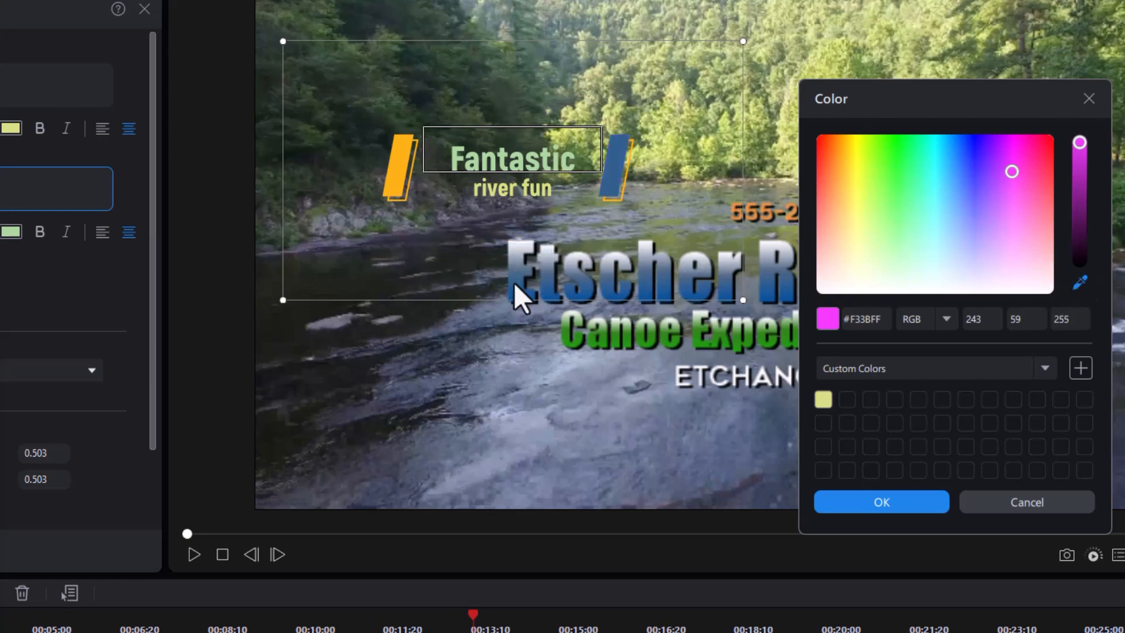
Save the sampled blue #30608C as a custom color and apply it to the first graphic
click(1081, 367)
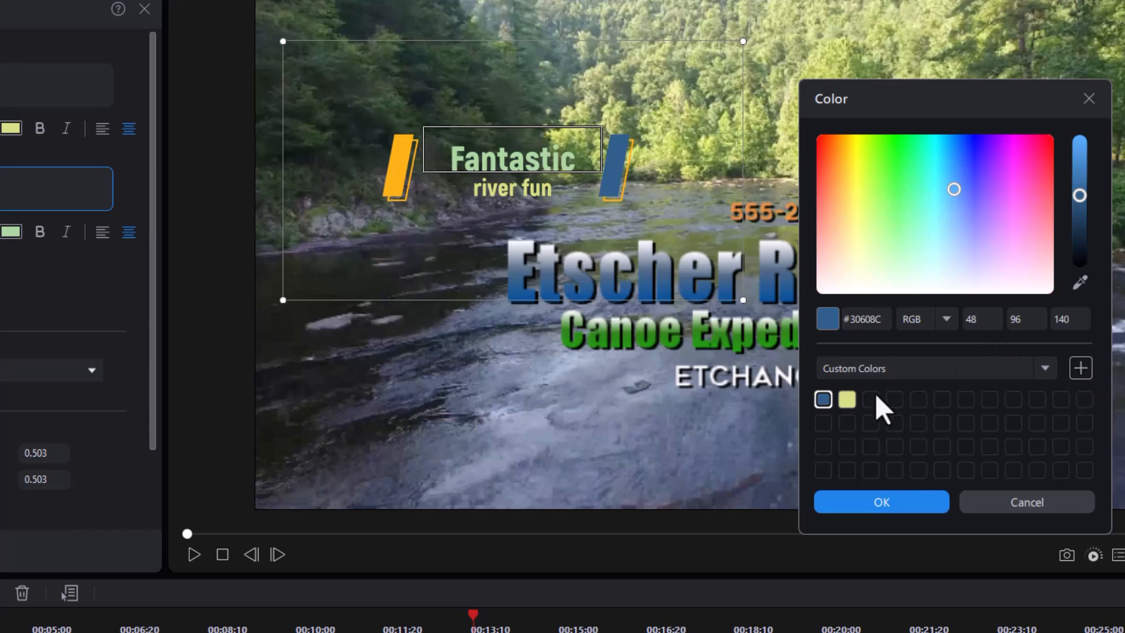
right_click(823, 399)
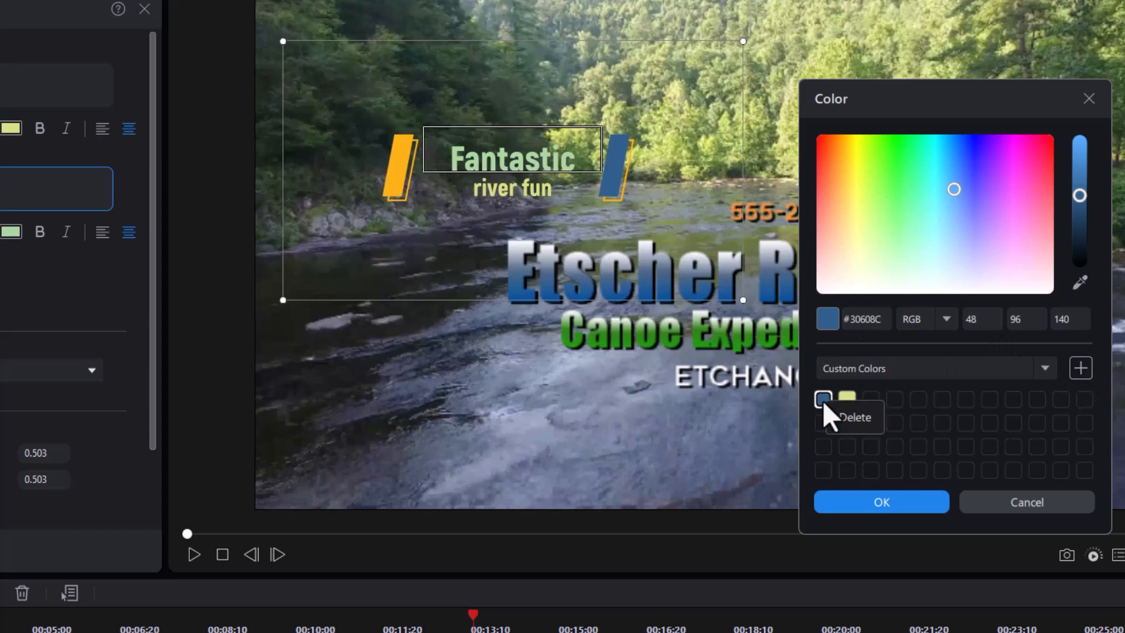
click(956, 419)
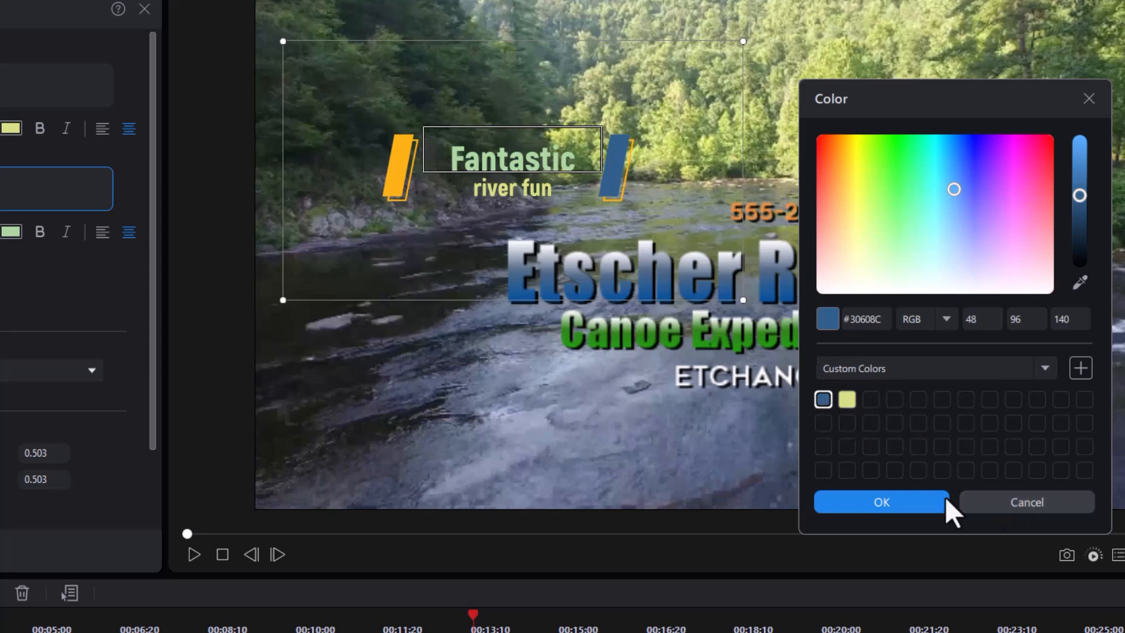
click(899, 504)
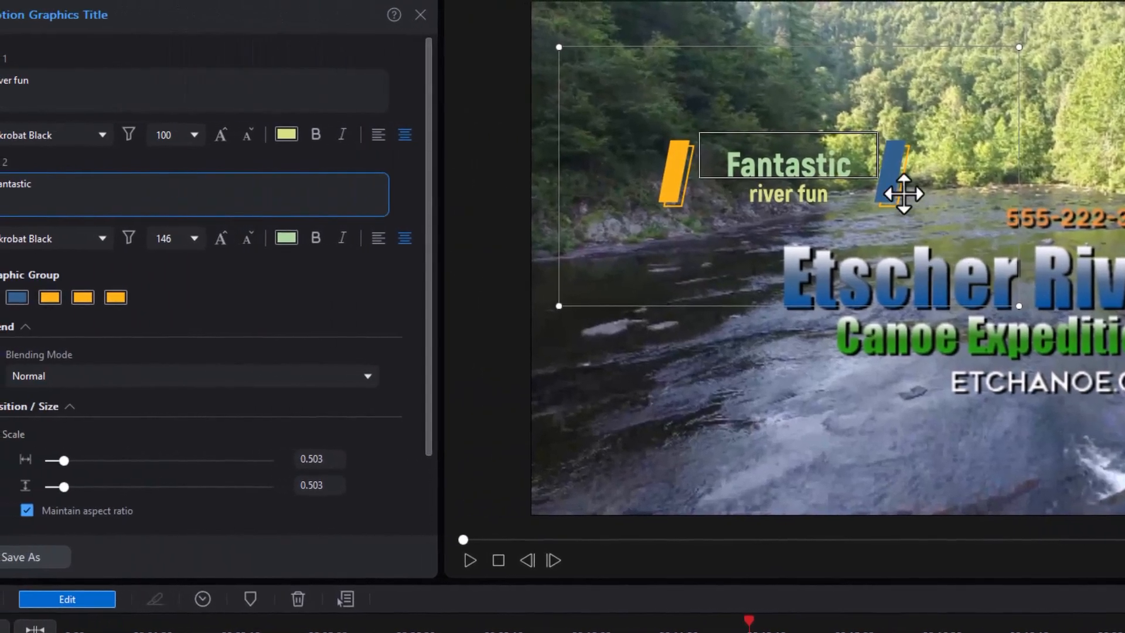
Set the second graphic color of the river fun title to bright blue #1522FF
click(50, 297)
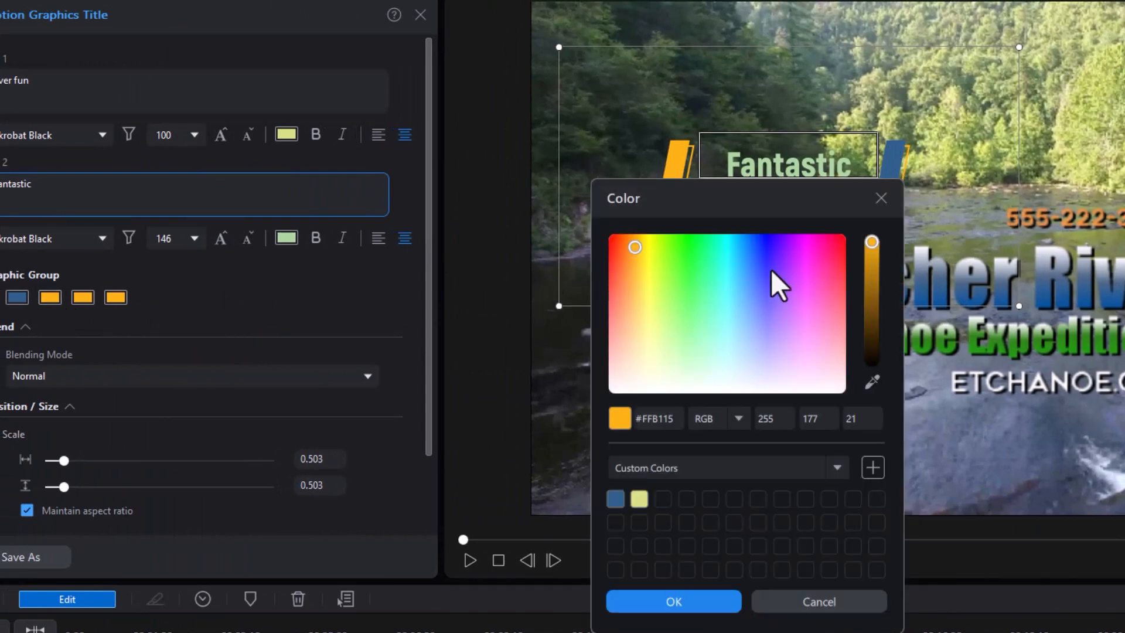
click(807, 279)
drag(757, 188, 1124, 187)
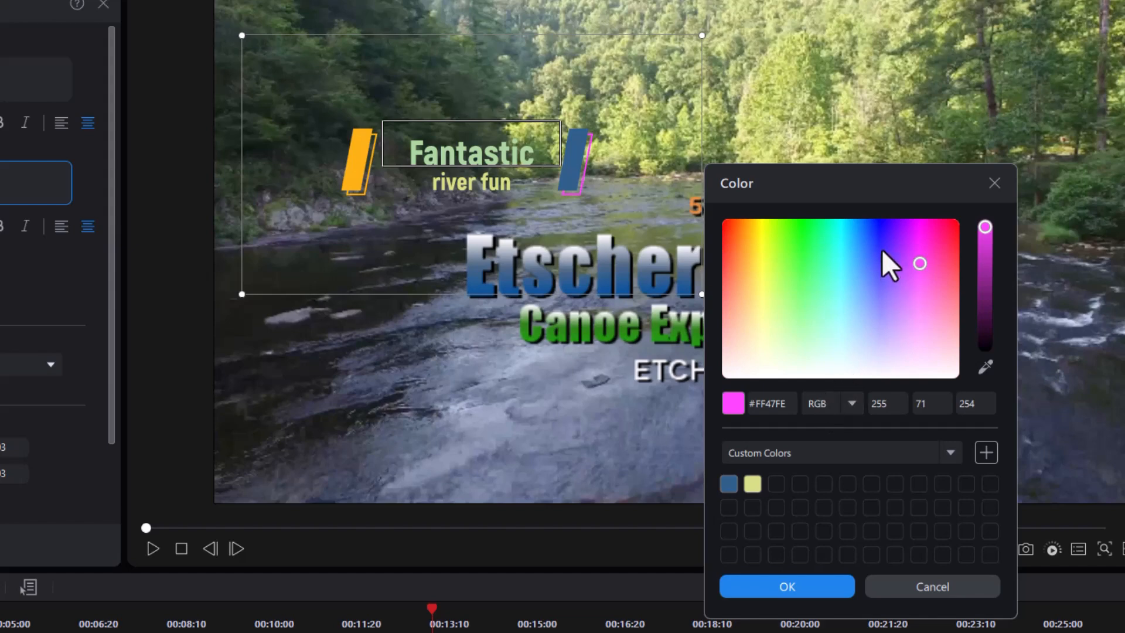
click(878, 233)
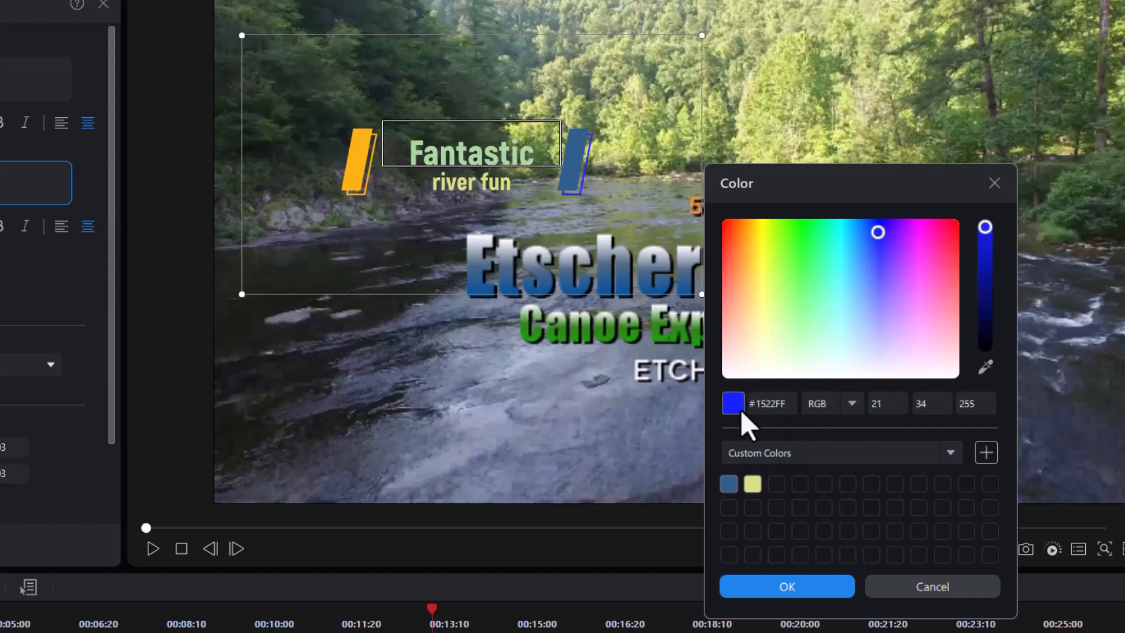
View the Basic Colors palette, return to Custom Colors, save #1522FF there and apply it to the second graphic
click(950, 452)
click(805, 490)
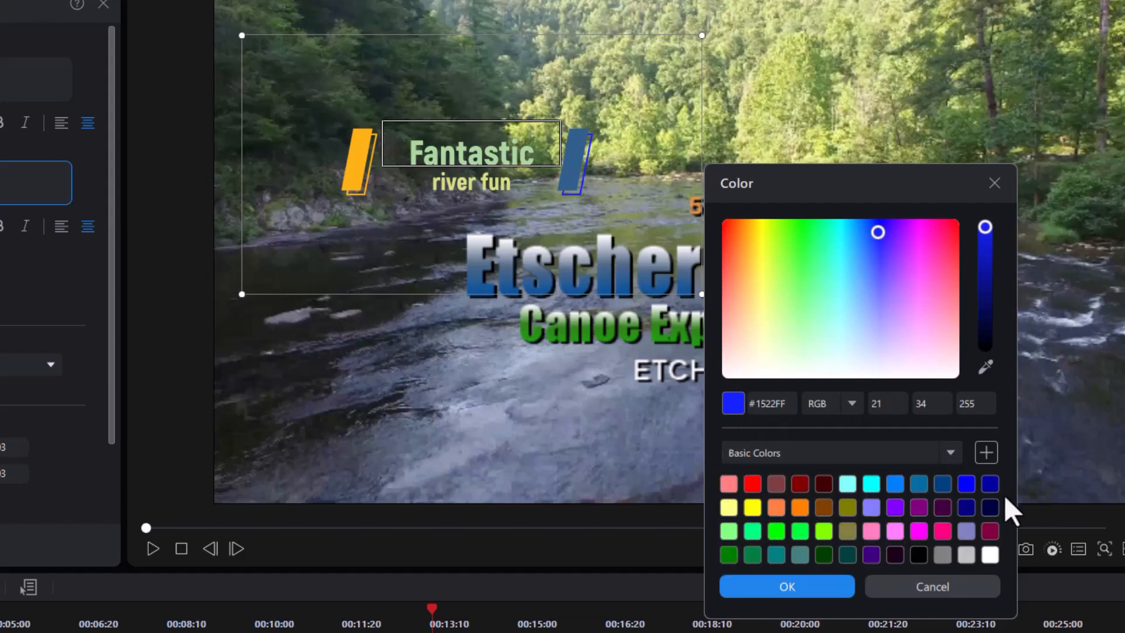
click(951, 453)
click(772, 512)
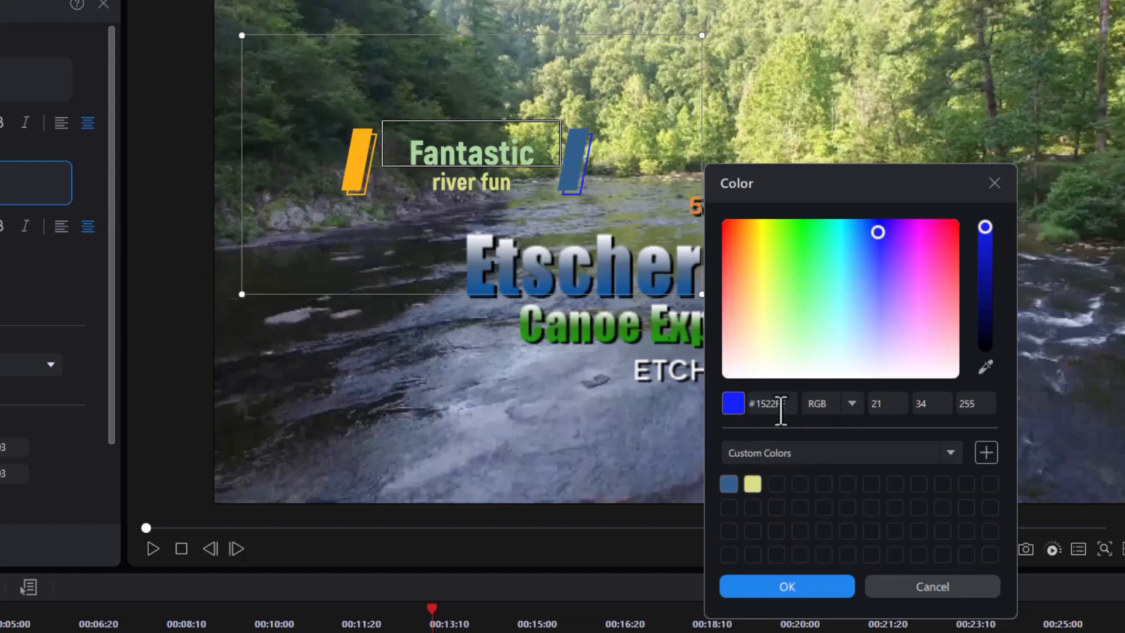
click(987, 451)
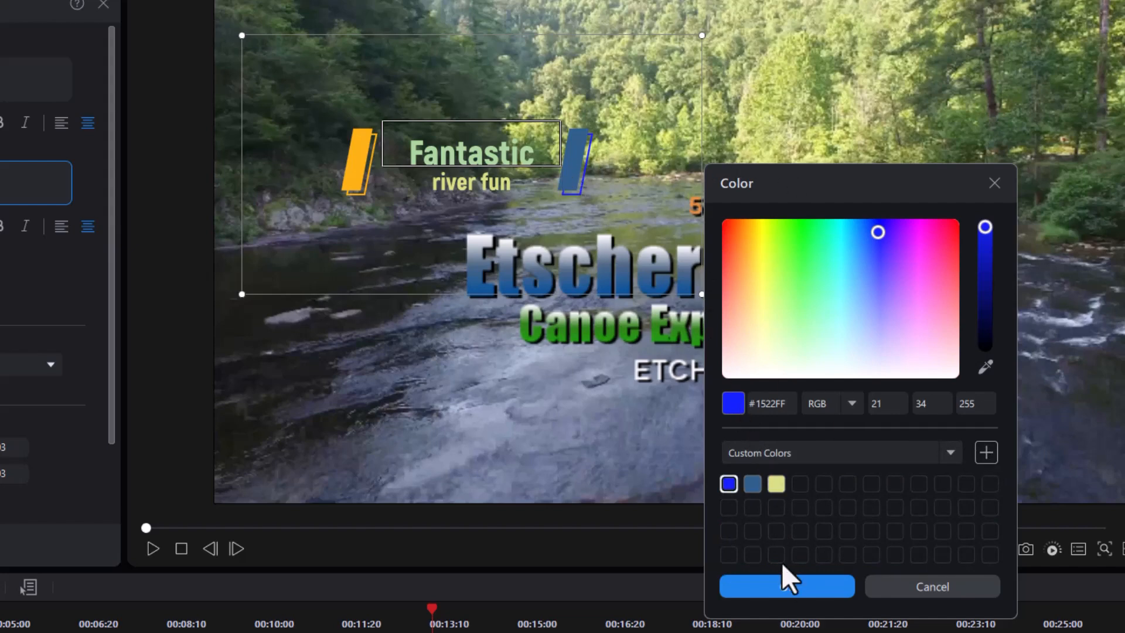
click(786, 587)
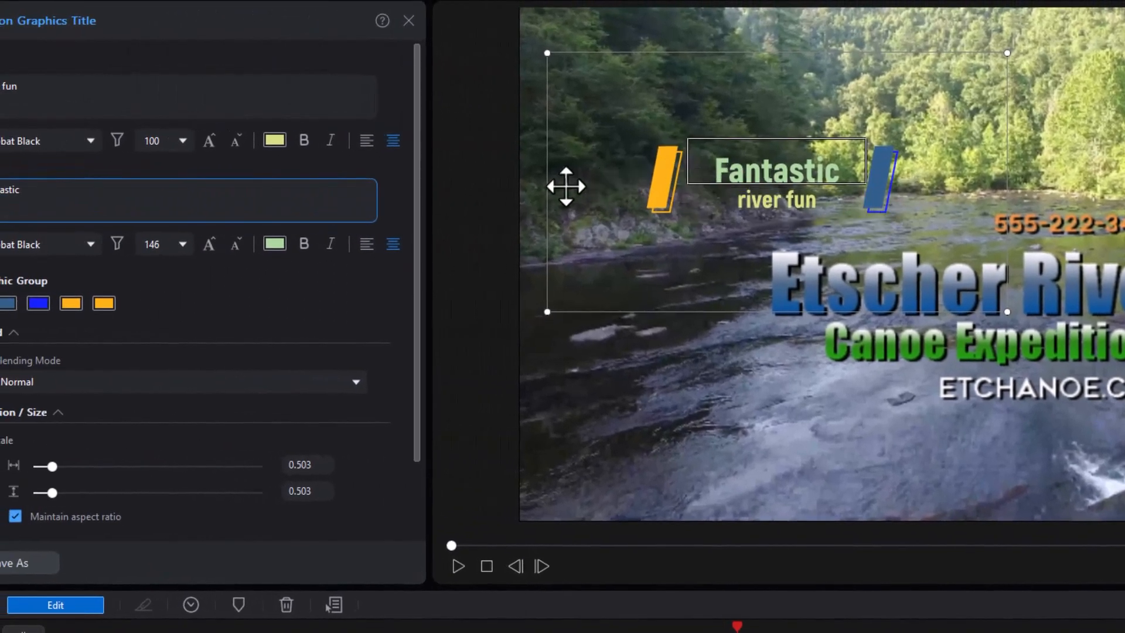
Set the third graphic color of the title to the saved custom blue #30608C
click(71, 303)
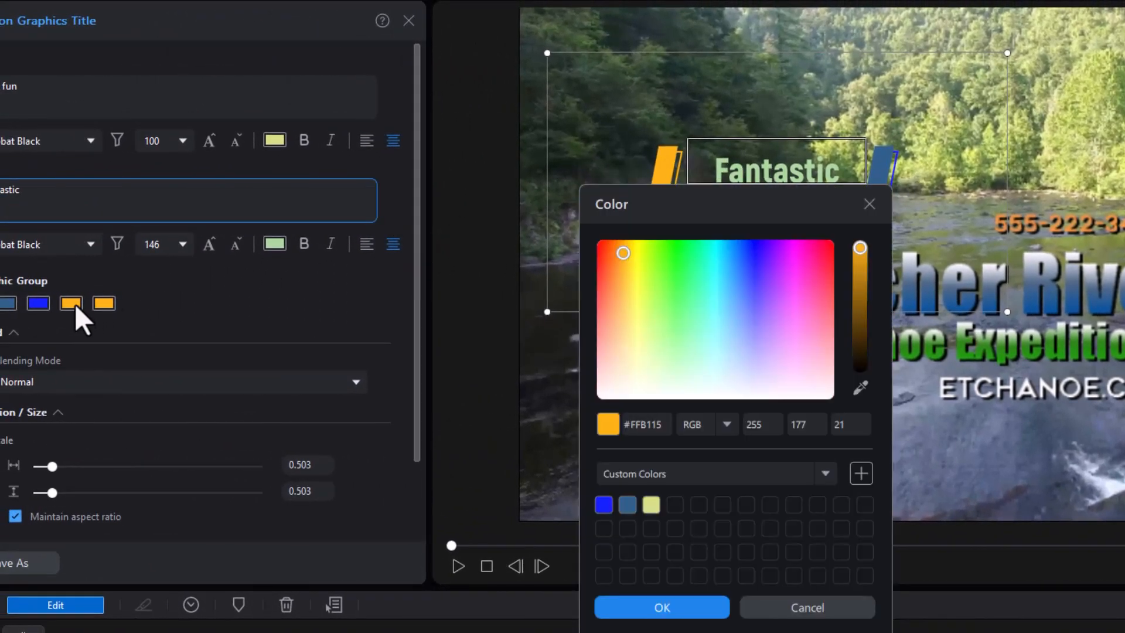
click(795, 276)
drag(727, 200, 1048, 100)
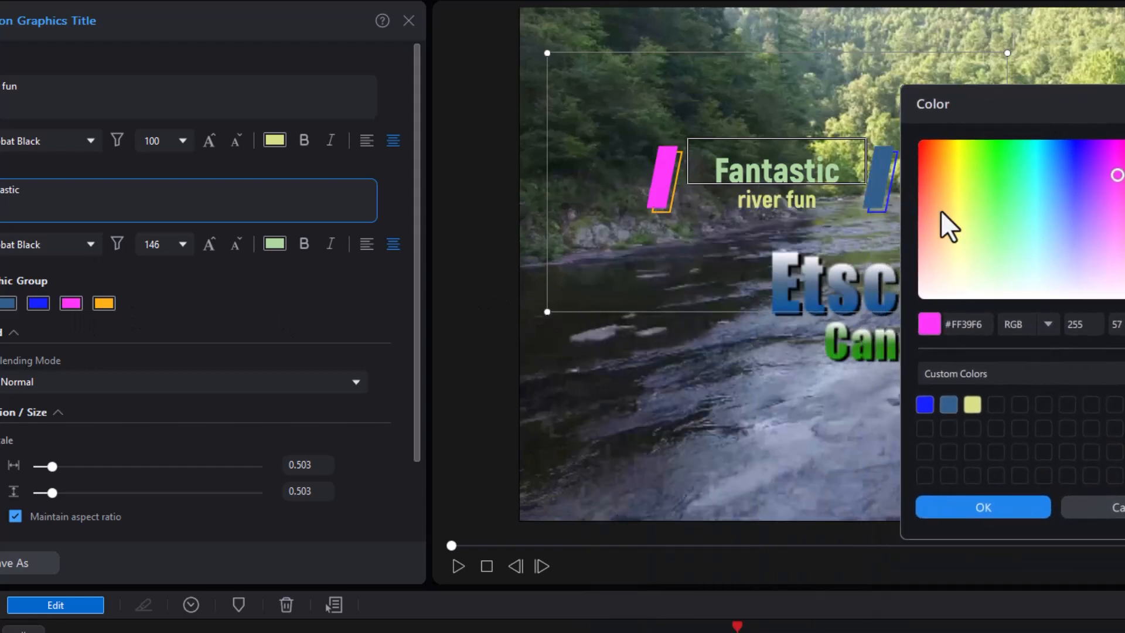
click(948, 404)
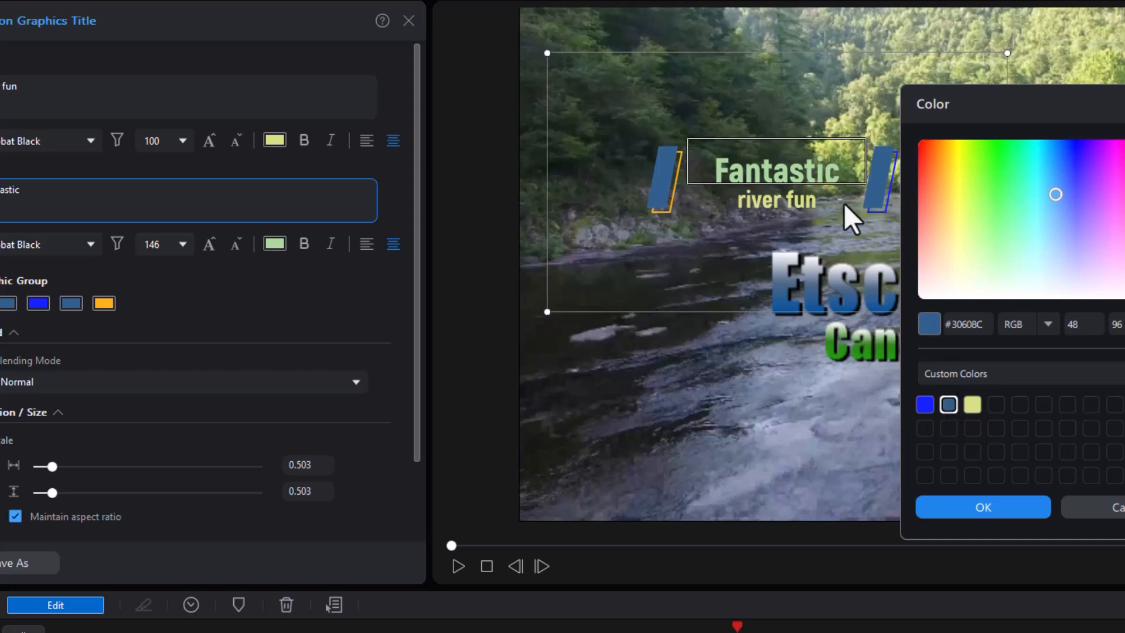
click(1008, 507)
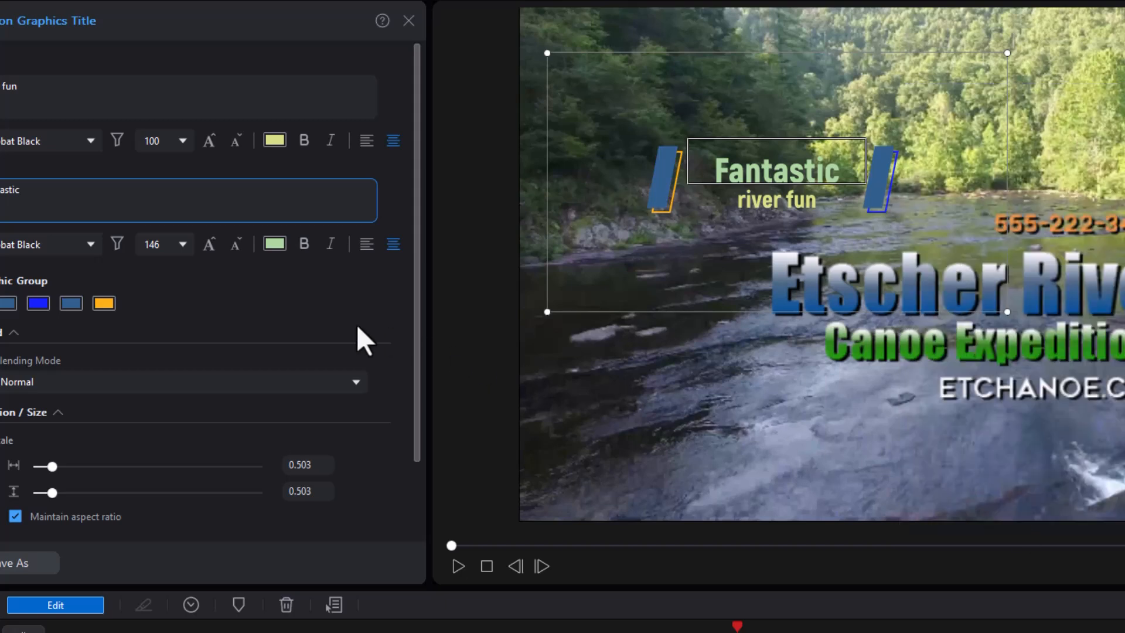
Set the fourth graphic color of the title to the saved custom blue #1522FF
click(106, 303)
drag(690, 202, 1020, 123)
click(1117, 215)
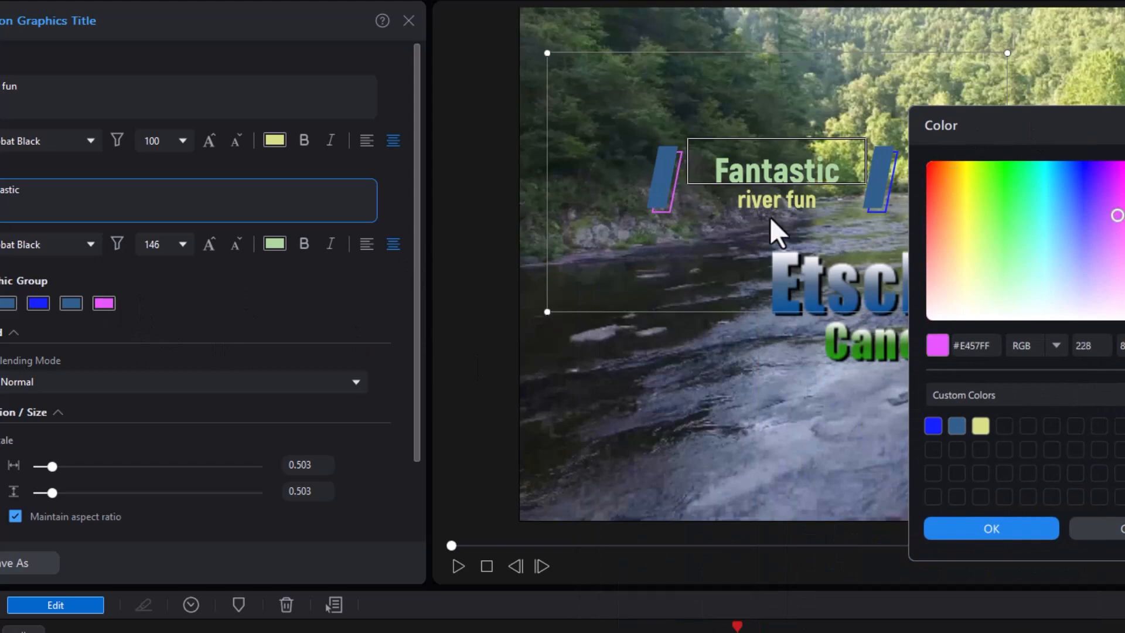
click(957, 428)
click(933, 428)
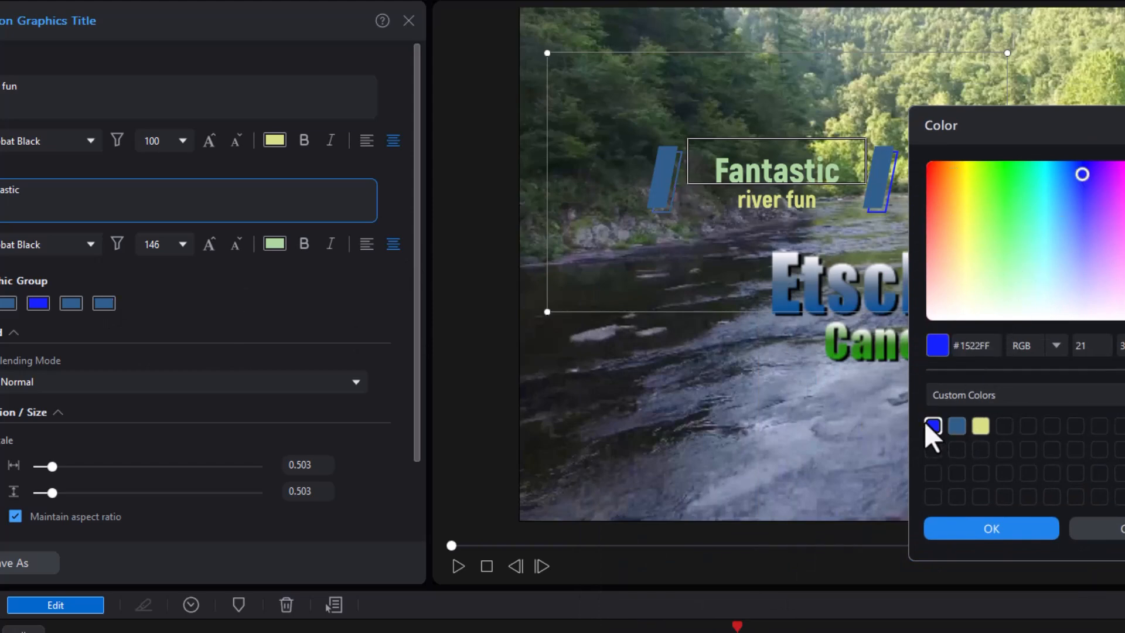
click(1004, 522)
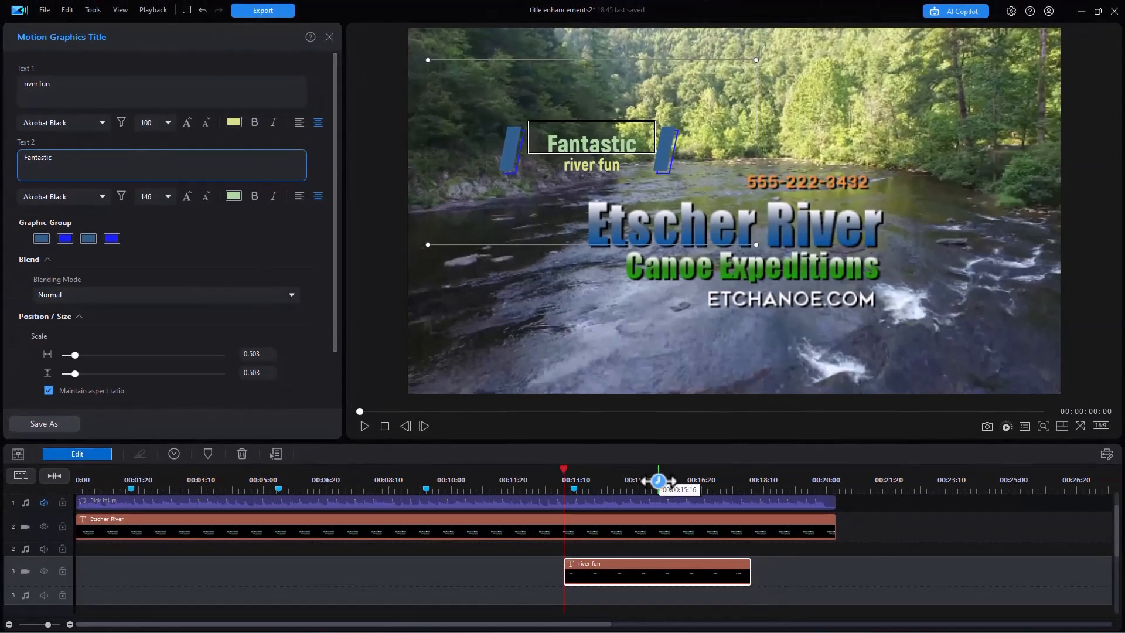
Replace the river fun title on track 3 with the Super Sale 09 title, starting at about 15 seconds
click(652, 479)
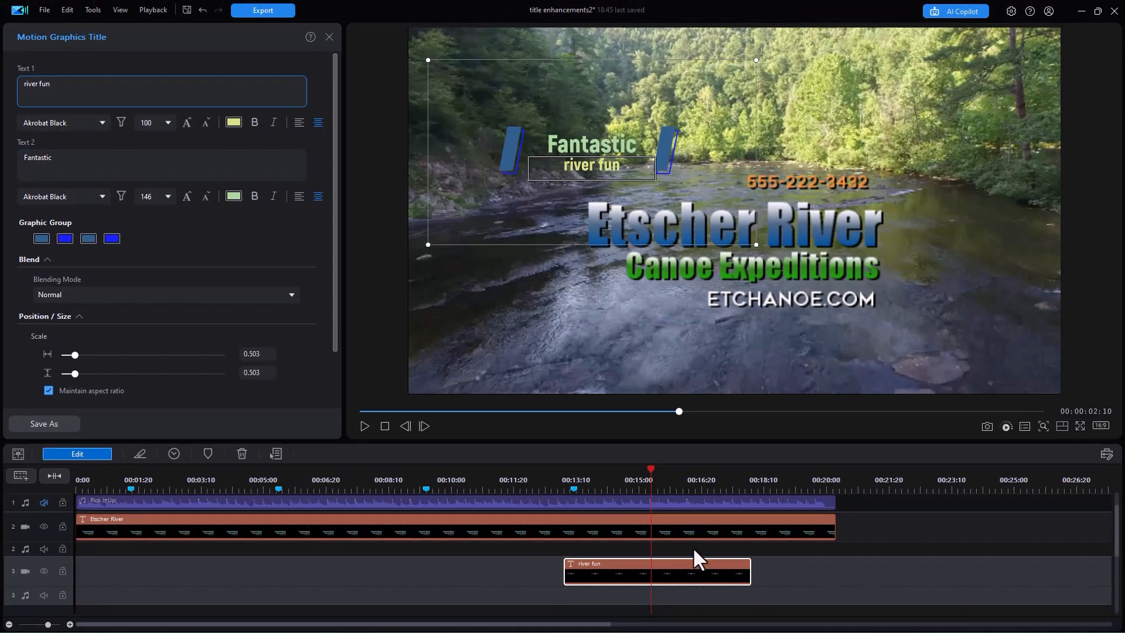
key(Delete)
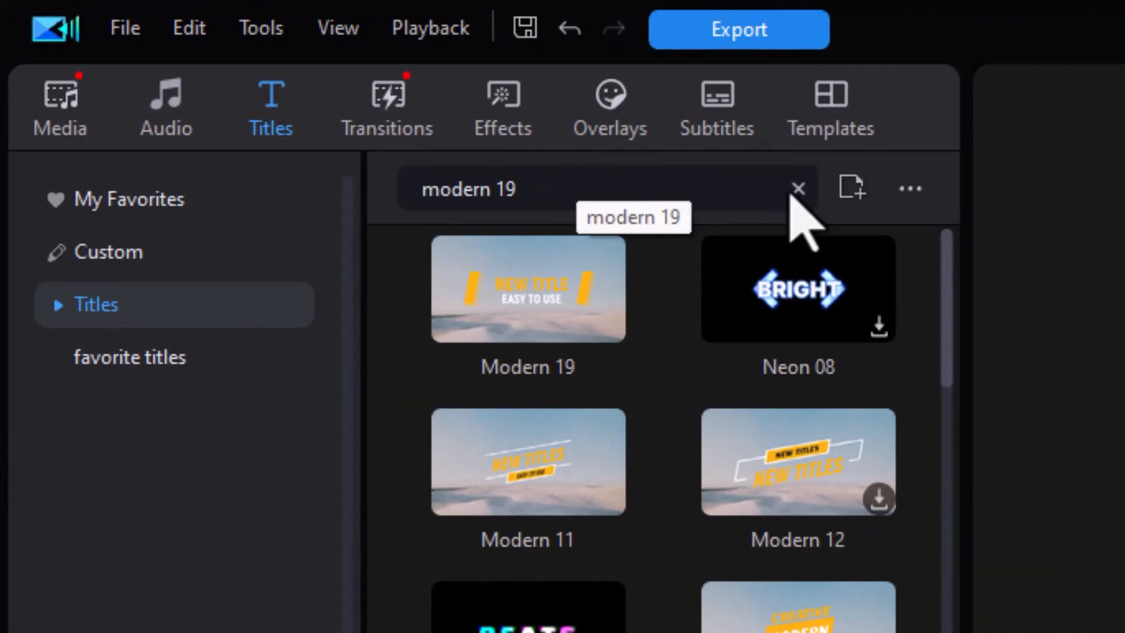
click(607, 186)
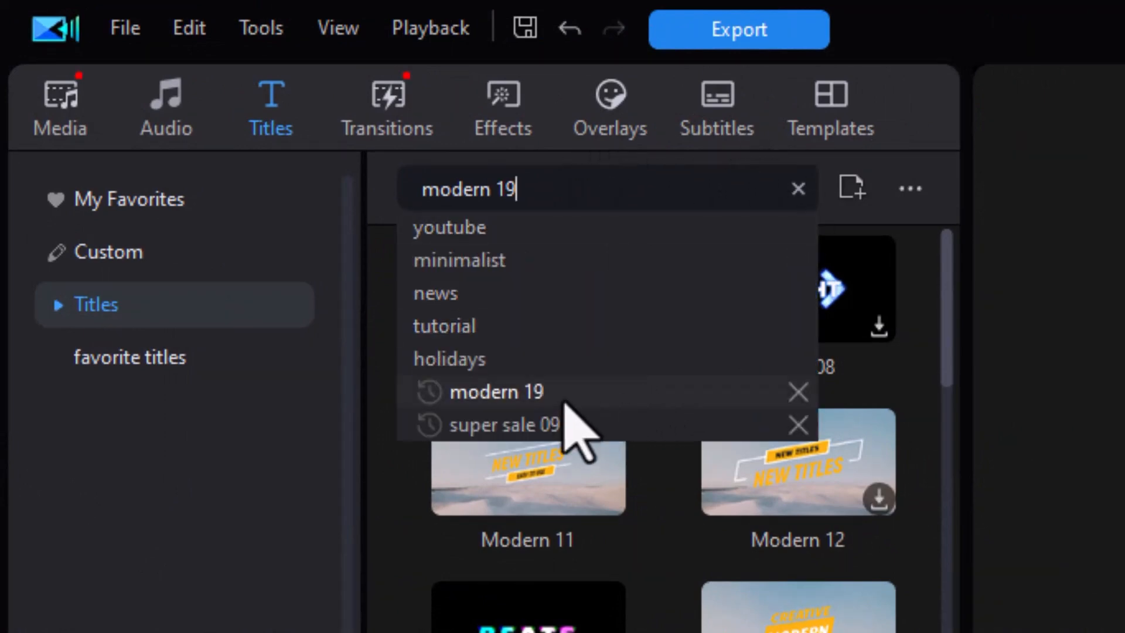
click(563, 426)
drag(531, 299, 659, 564)
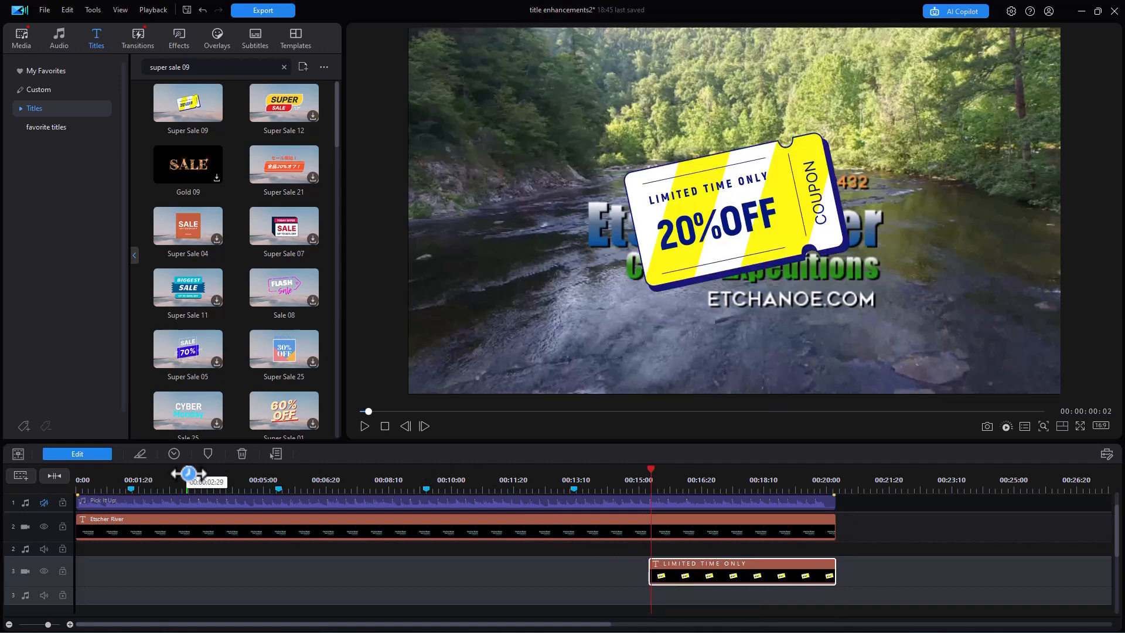
Scale the coupon title down to 0.573 with its aspect ratio maintained
click(101, 455)
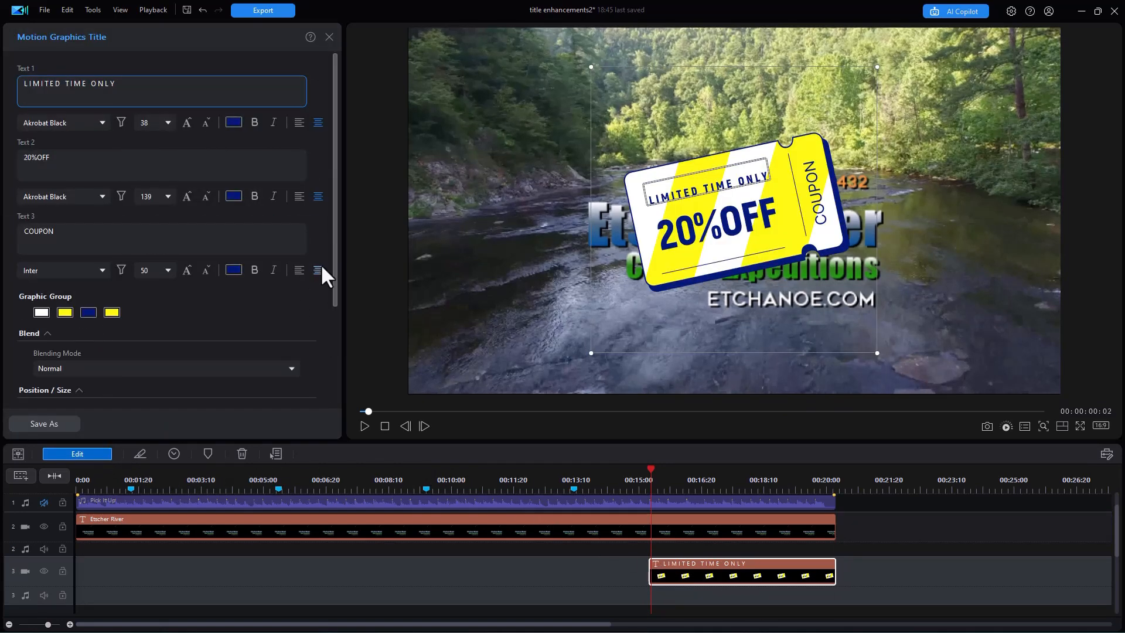
drag(336, 276, 331, 385)
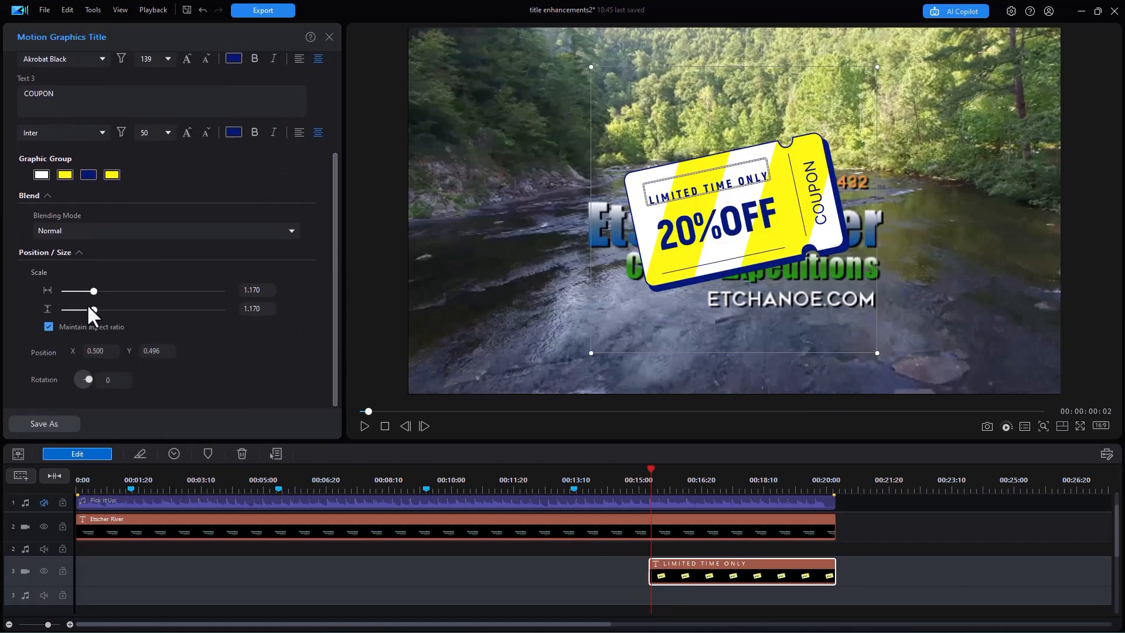
drag(93, 308, 76, 312)
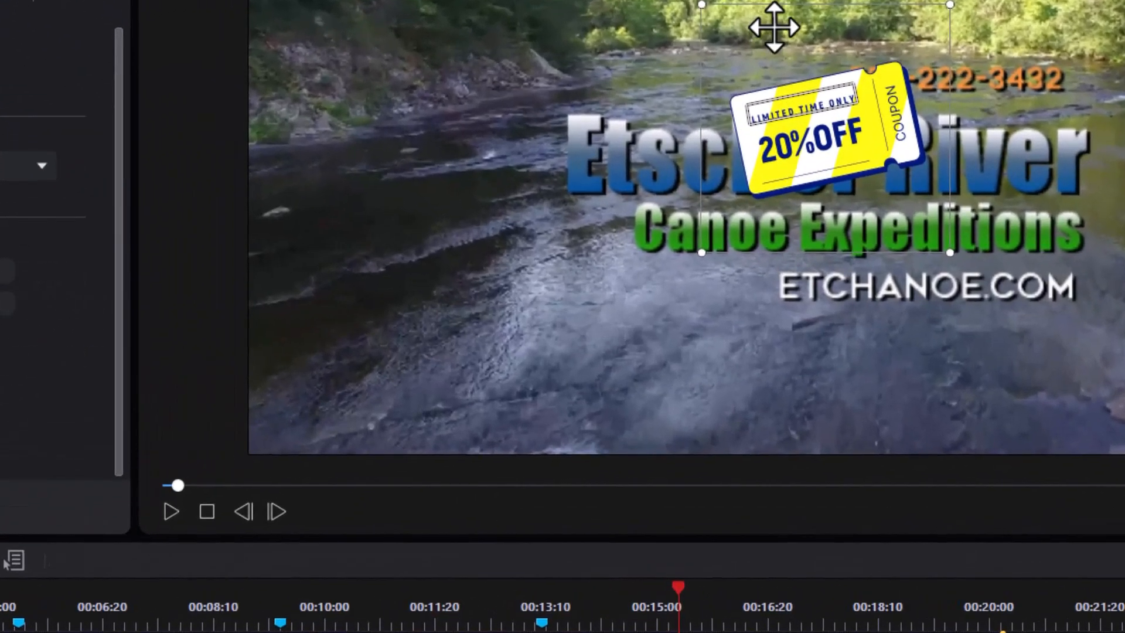
Move the coupon title to the lower left of the frame, at X 0.211 and Y 0.720, and rotate it to 348
drag(774, 27, 445, 180)
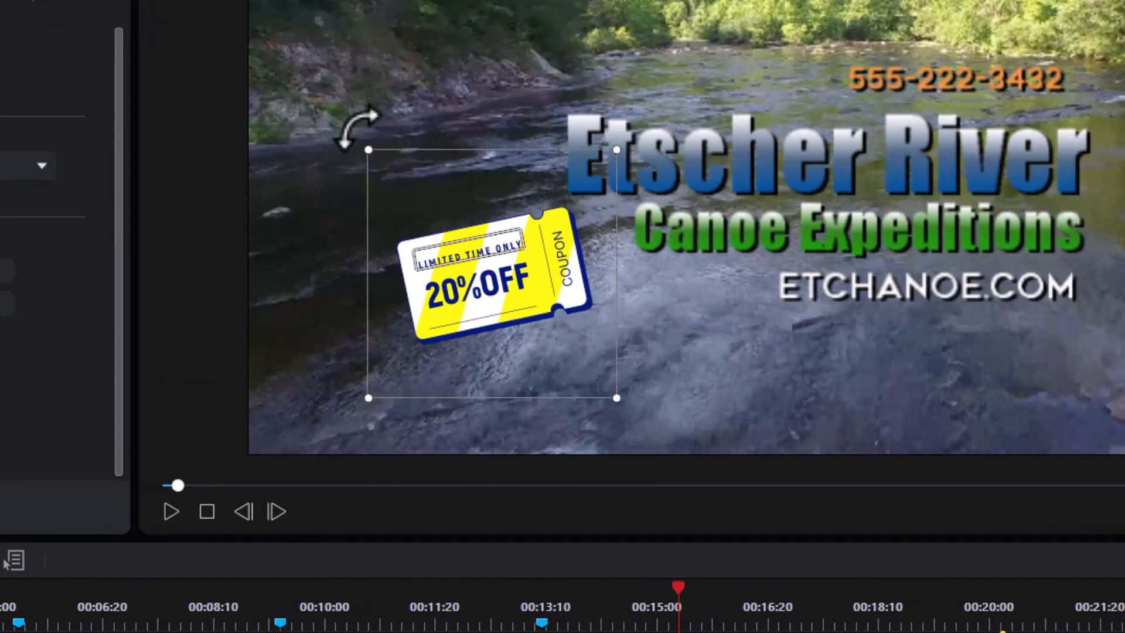
drag(344, 129, 364, 170)
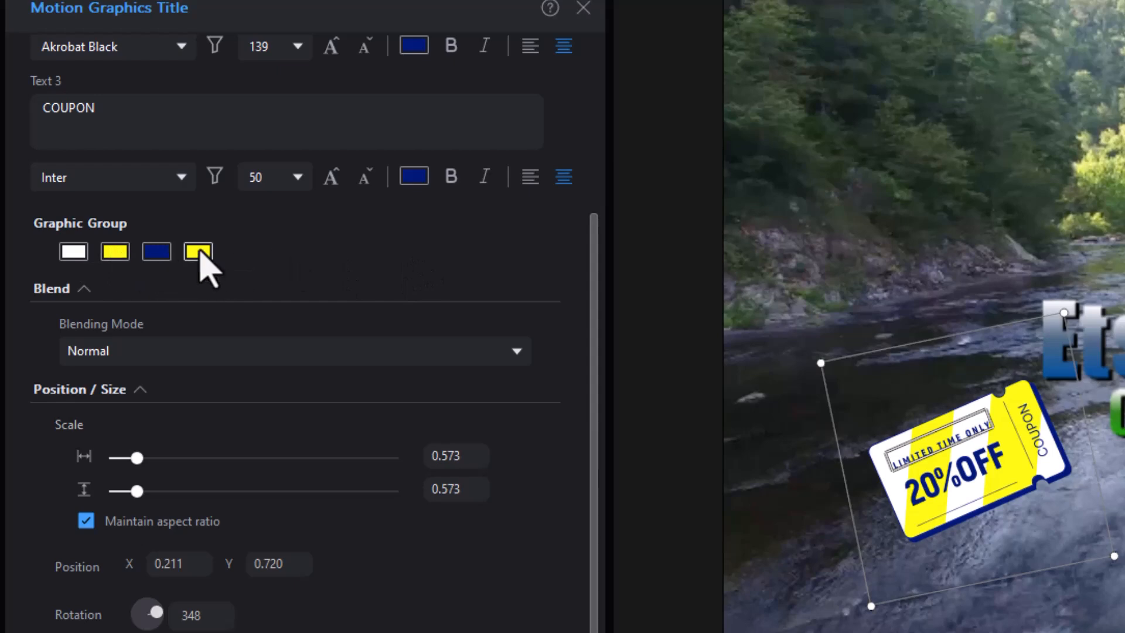
Set the fourth graphic color of the coupon title to the saved custom steel blue #30608C
click(198, 251)
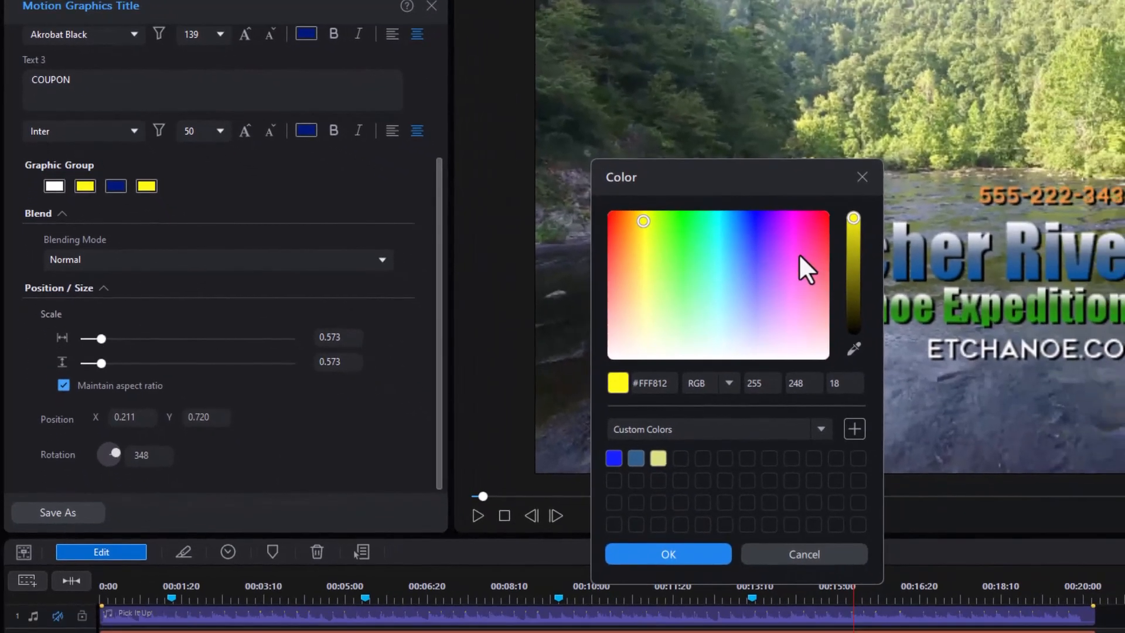
click(1072, 339)
drag(734, 171, 1124, 160)
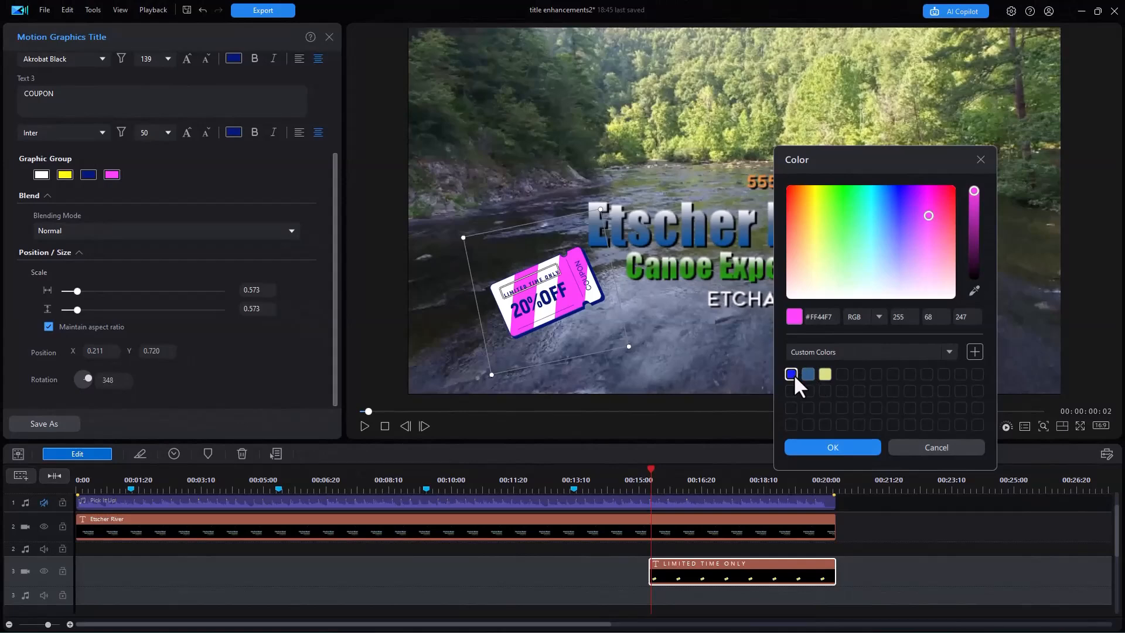
click(792, 373)
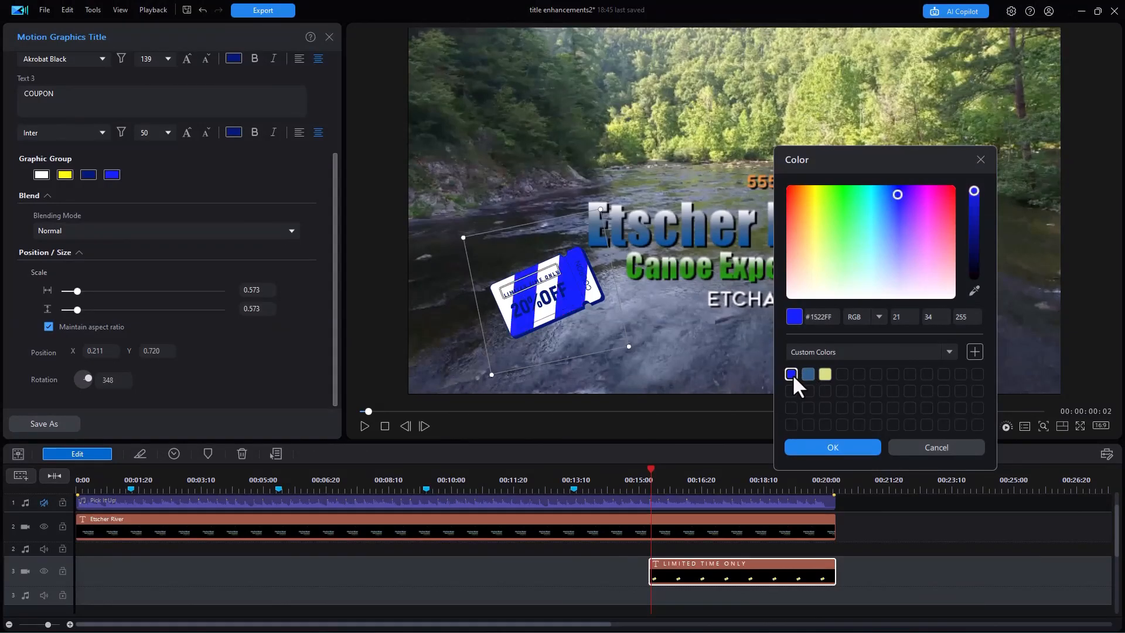
click(807, 373)
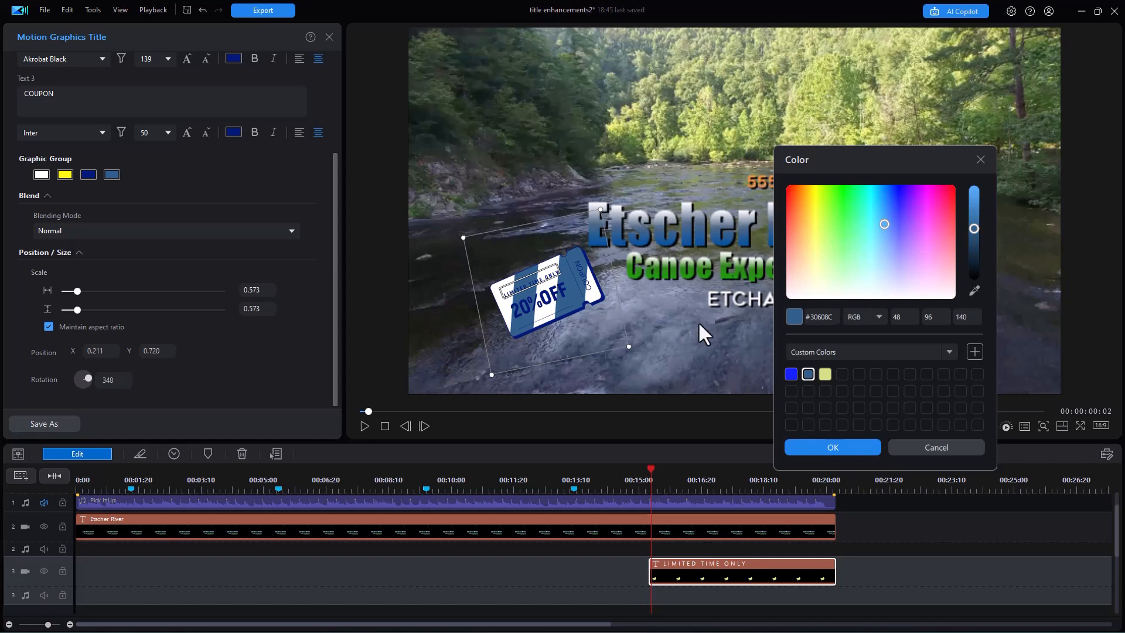
click(825, 374)
click(807, 372)
click(827, 445)
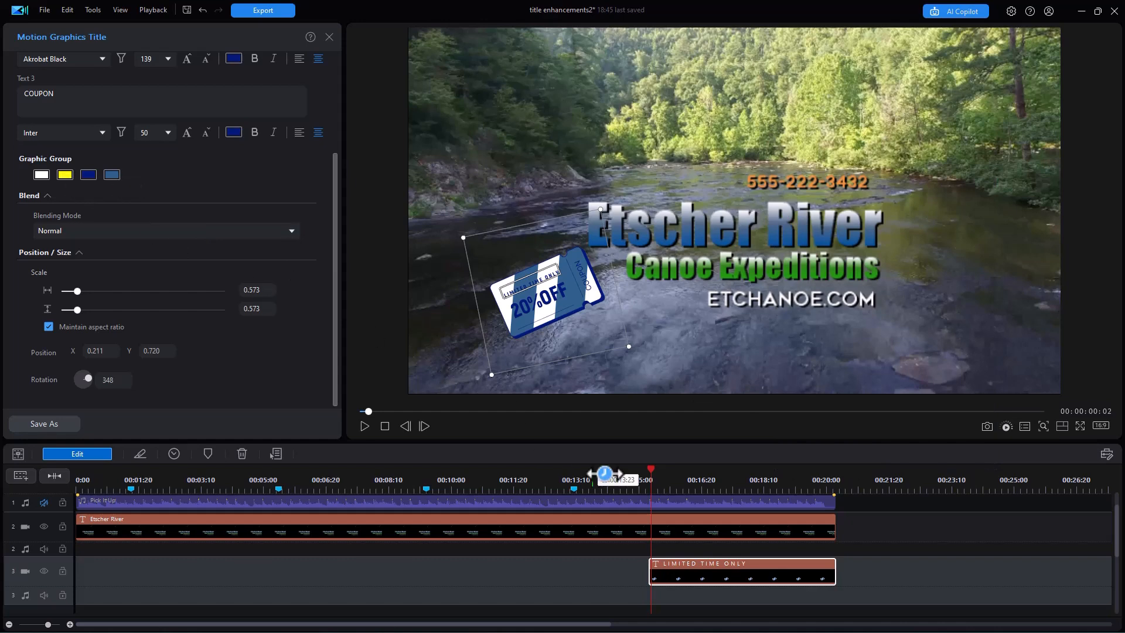
Set the coupon title's second graphic color to green #238A12, sampled from the Canoe Expeditions text, and save it as a custom color
drag(649, 468, 665, 485)
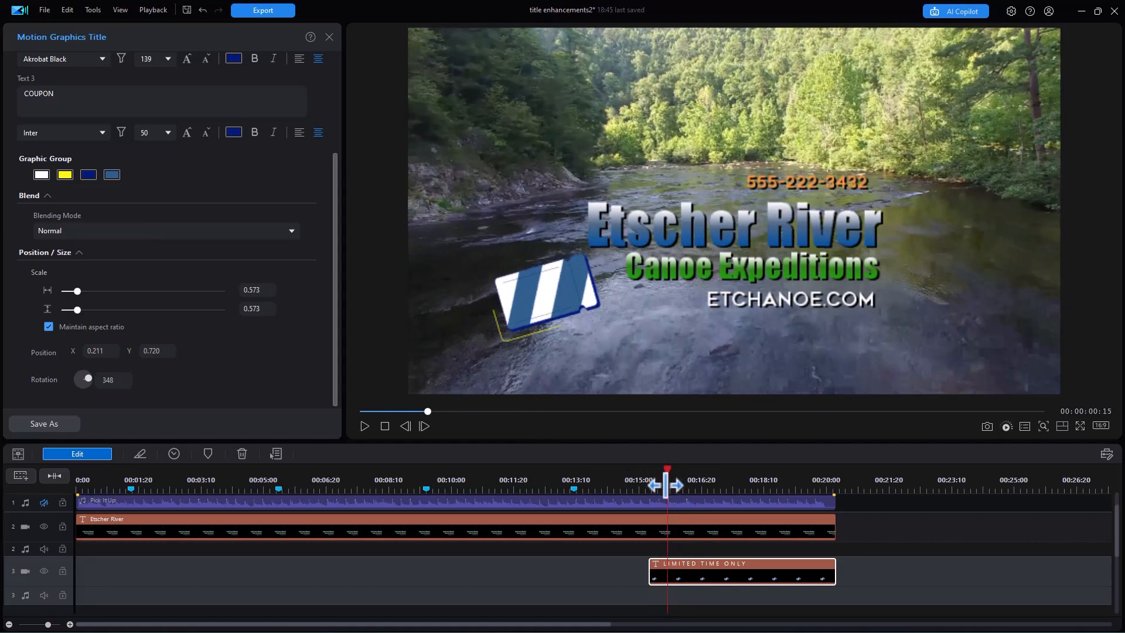
click(572, 321)
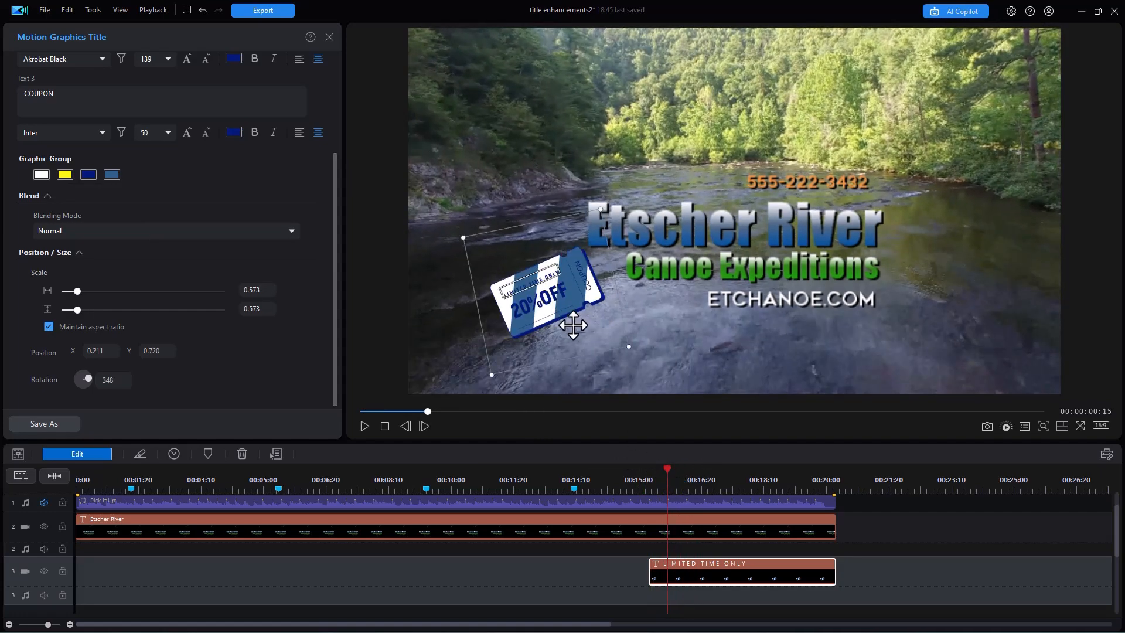
mouse_move(666, 467)
mouse_down()
mouse_move(653, 474)
mouse_move(670, 473)
mouse_up()
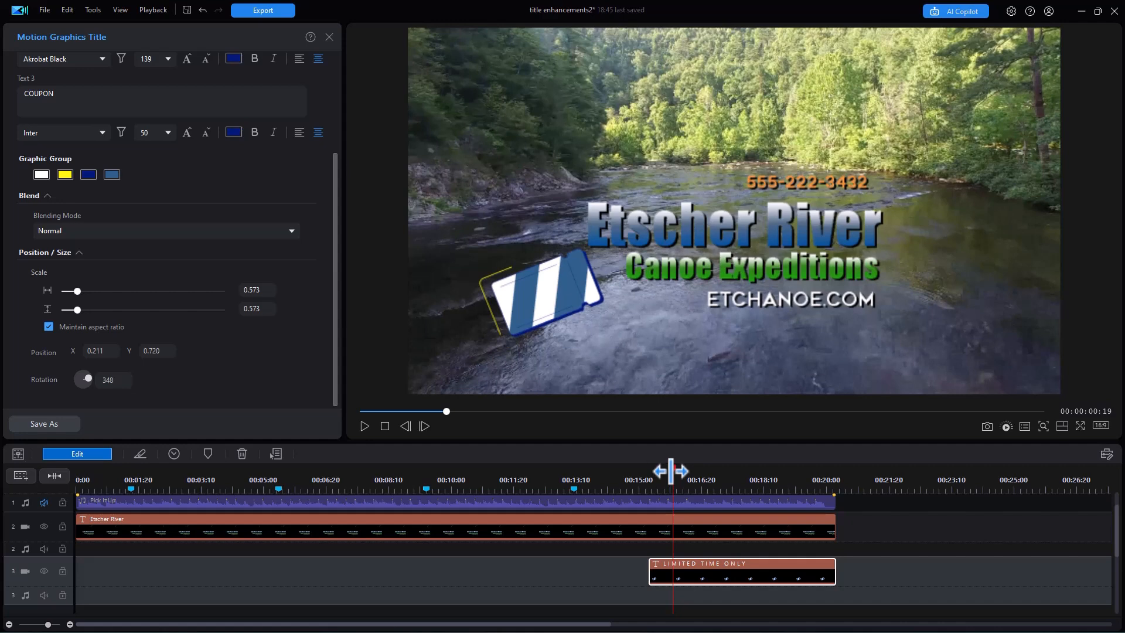
click(65, 174)
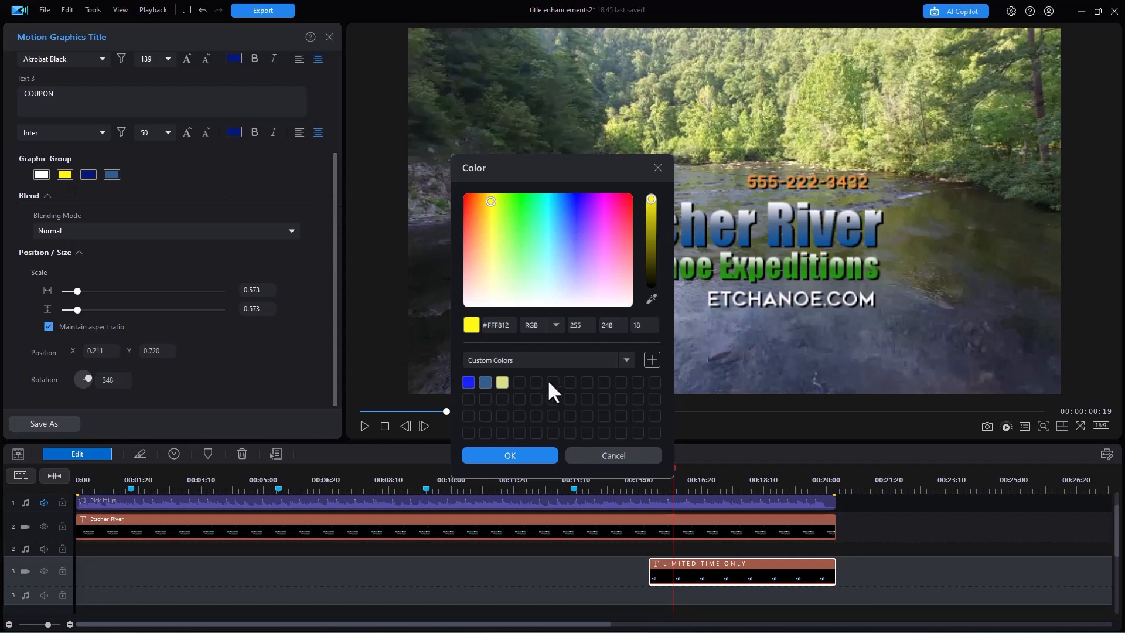
click(651, 297)
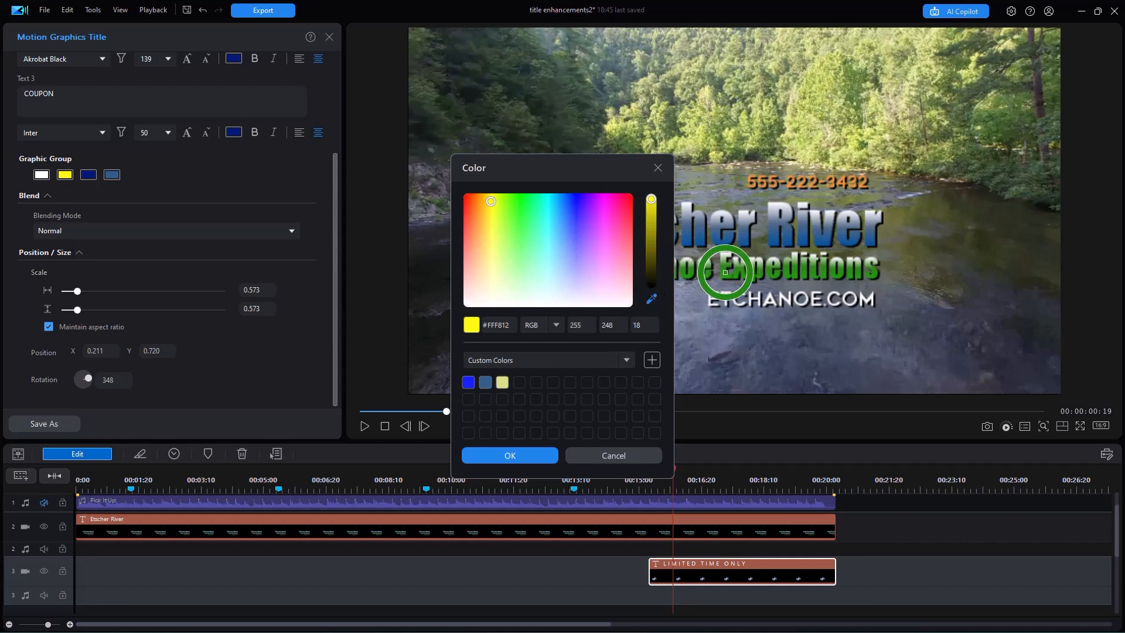
click(726, 272)
click(653, 359)
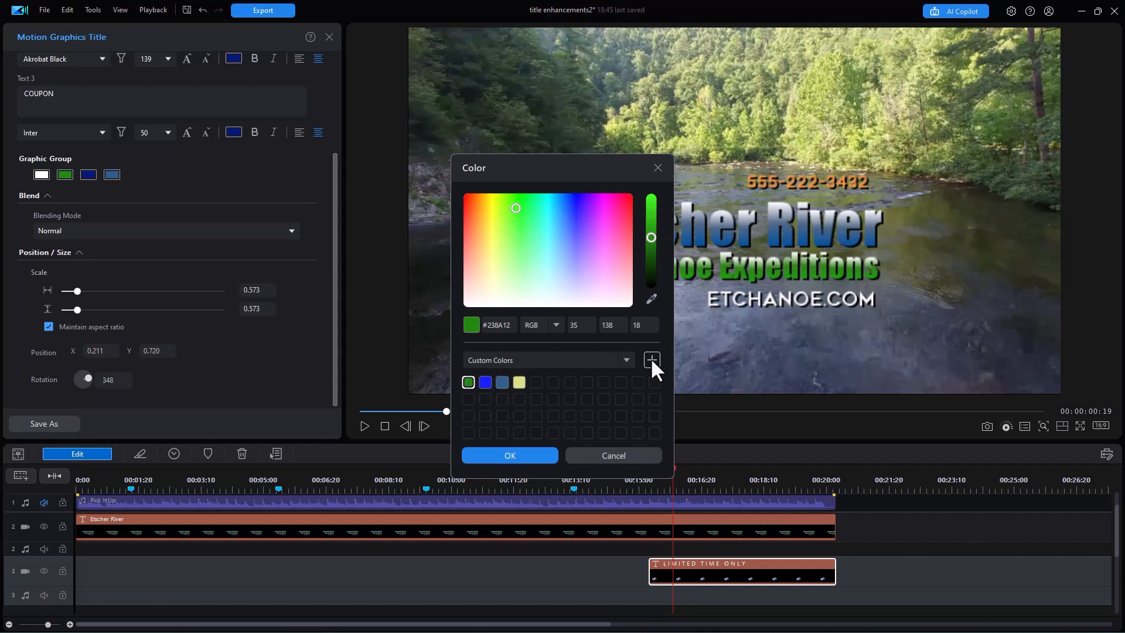
click(551, 455)
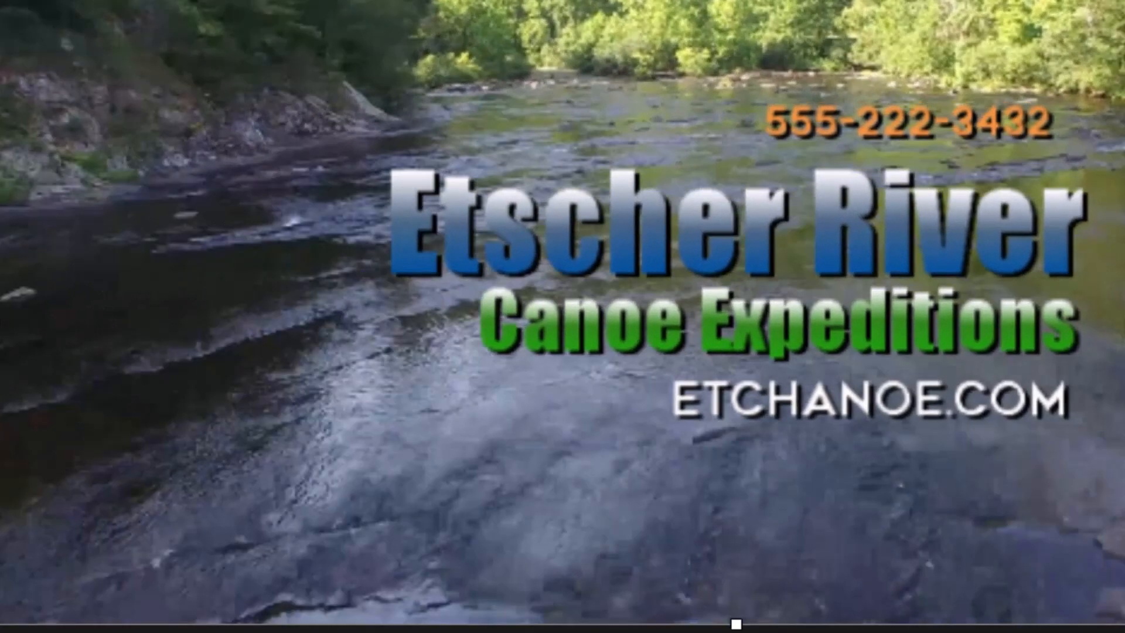
Preview the recolored coupon animation, and select the coupon title on track 3 and the Etscher River title on track 2
key(space)
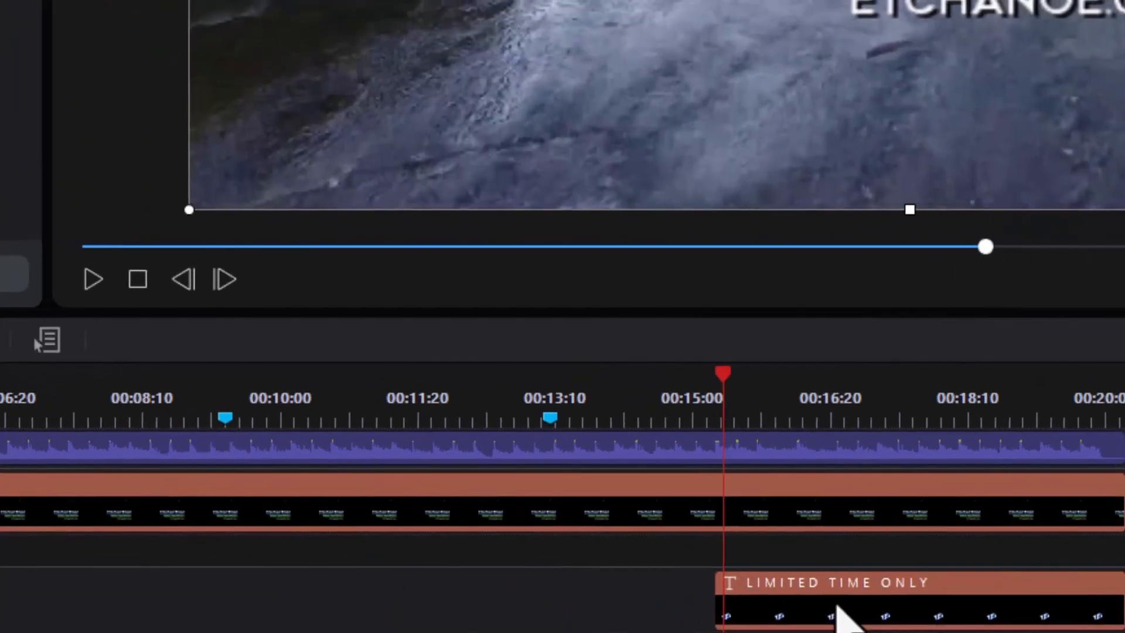
click(841, 616)
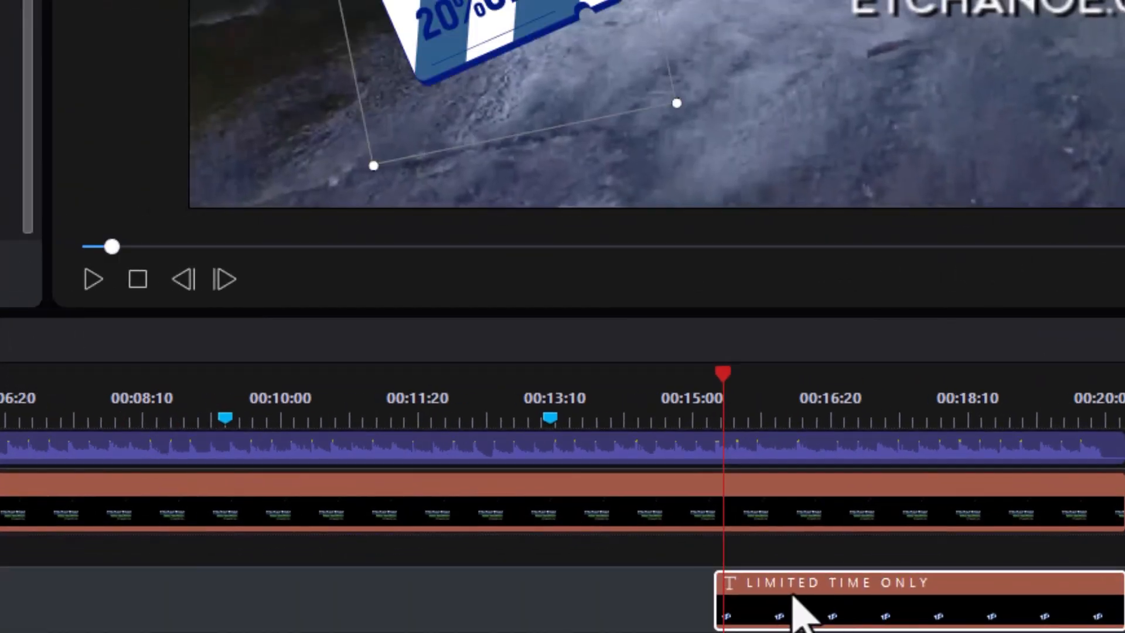
click(610, 469)
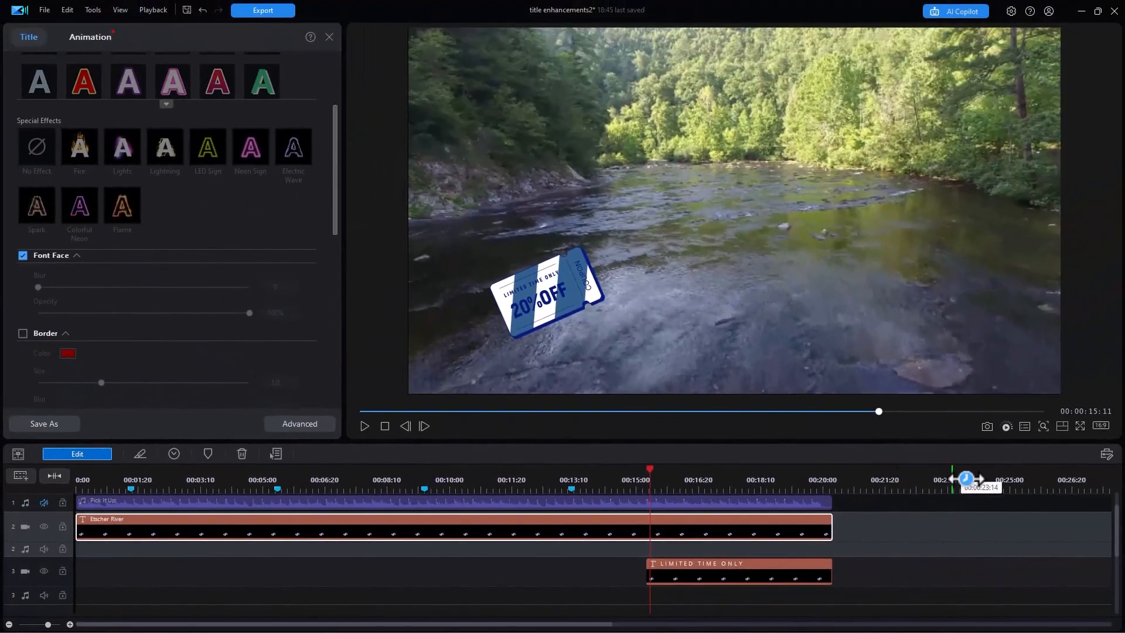
Remove Speech to Text and Keyframes from the timeline's customizable toolbar and apply the change
click(1106, 453)
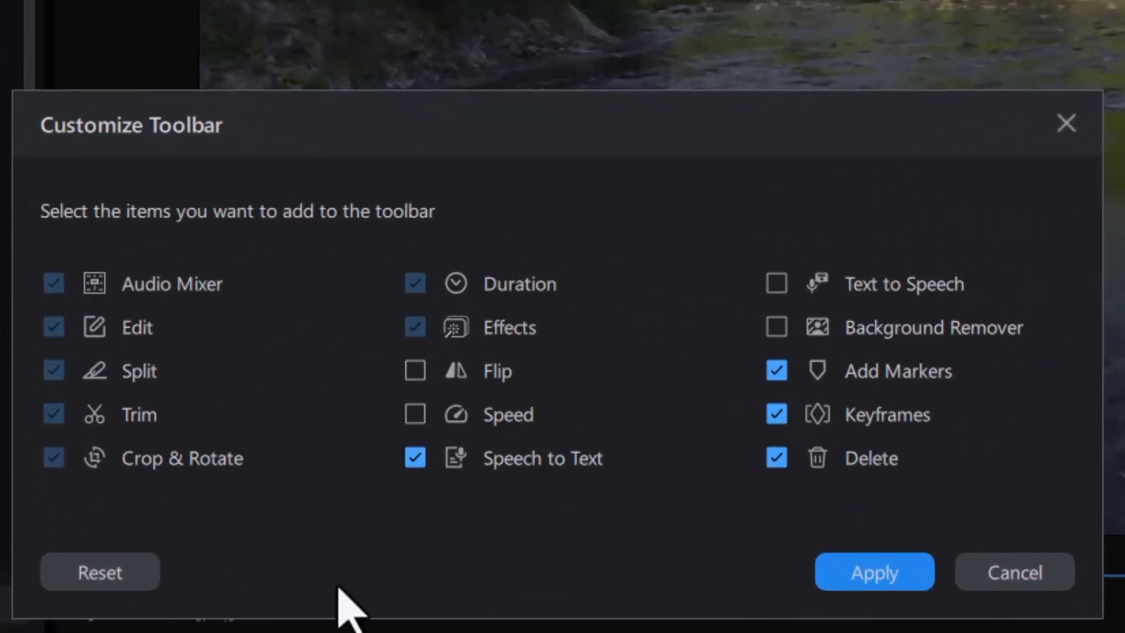
click(416, 458)
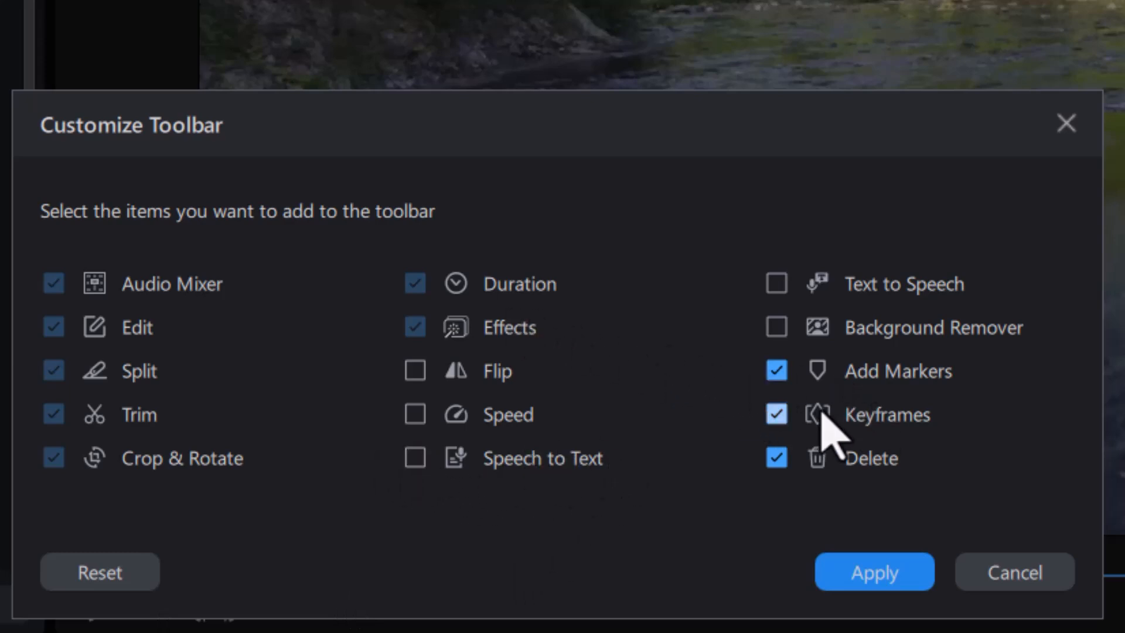
click(778, 413)
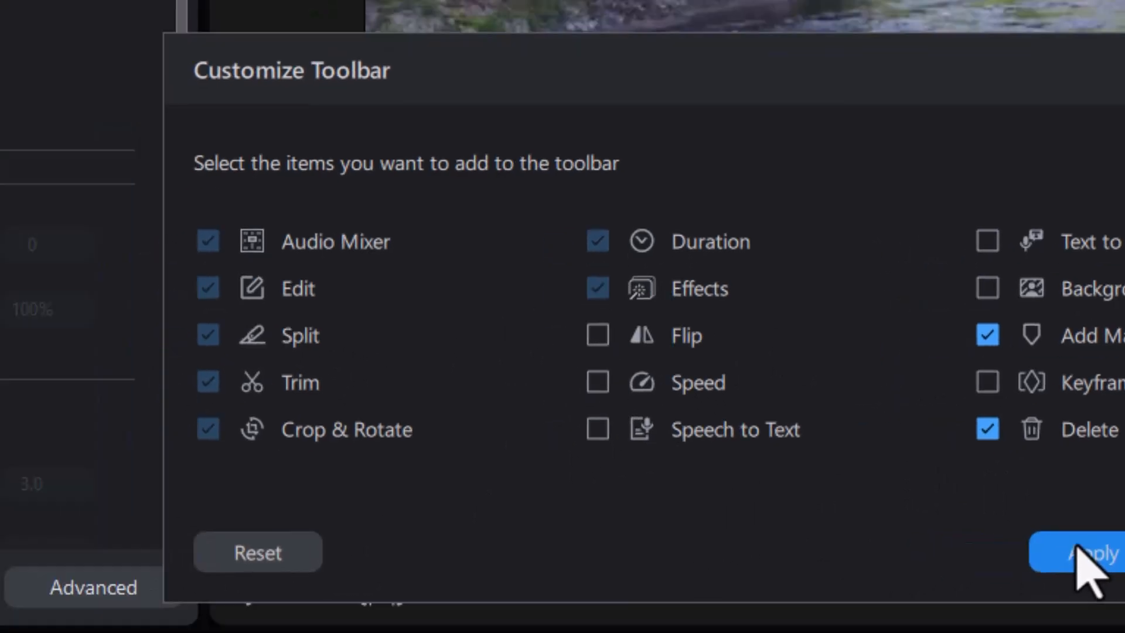
click(1078, 554)
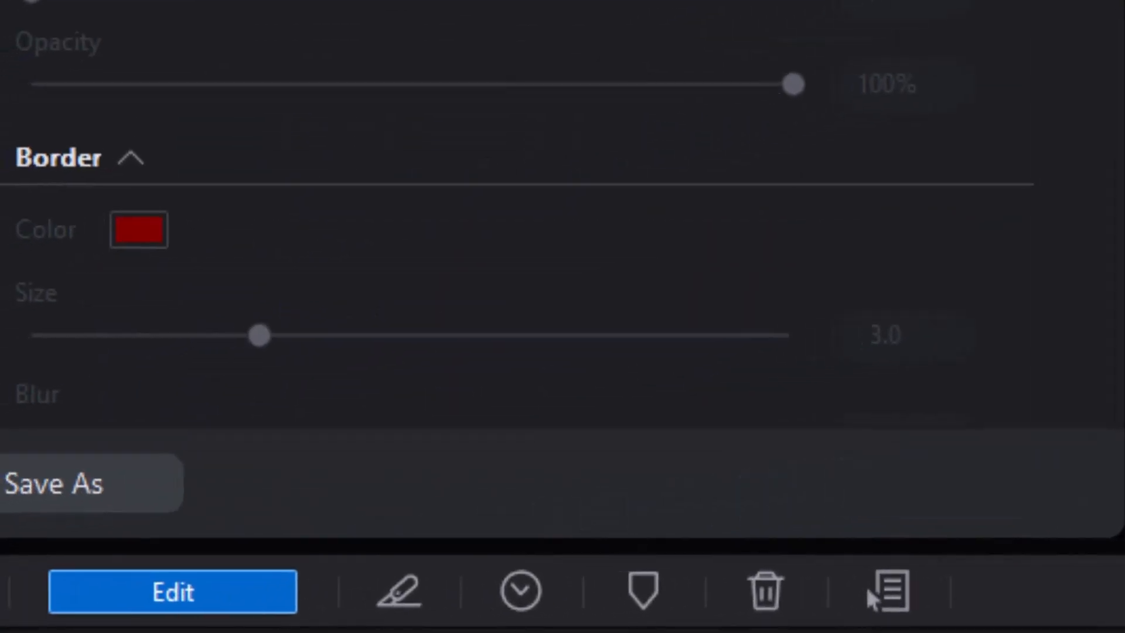